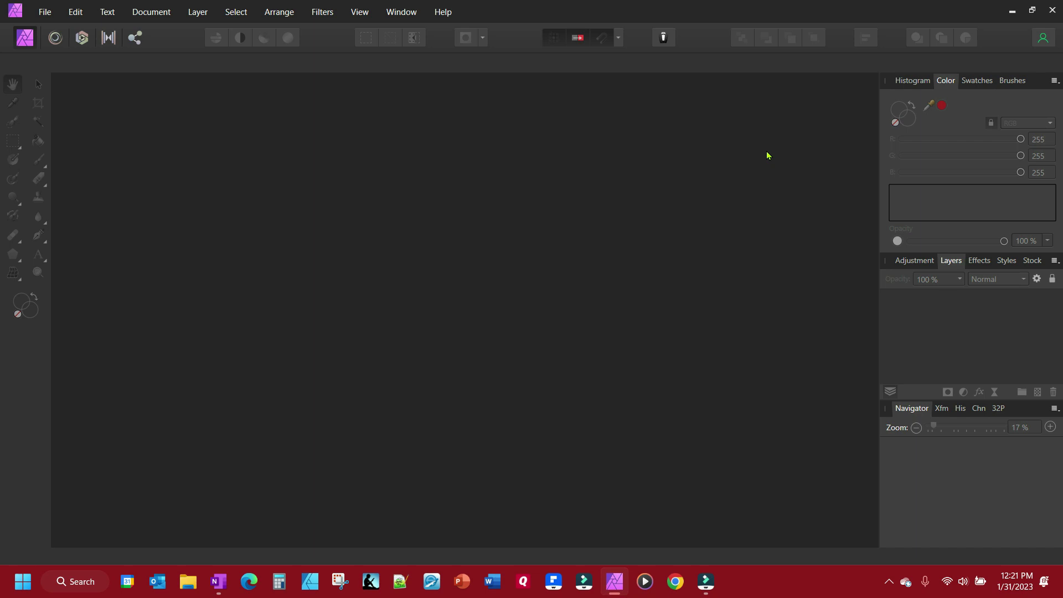
Open the five first-row Hubble images, from the Crab Nebula mosaic to Butterfly Nebula
click(45, 12)
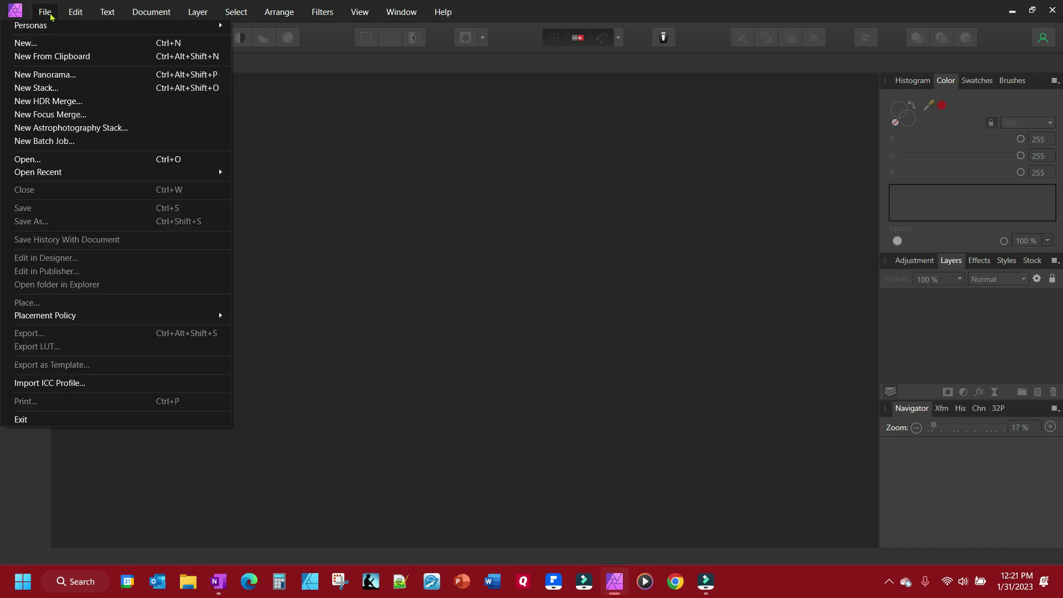
click(51, 161)
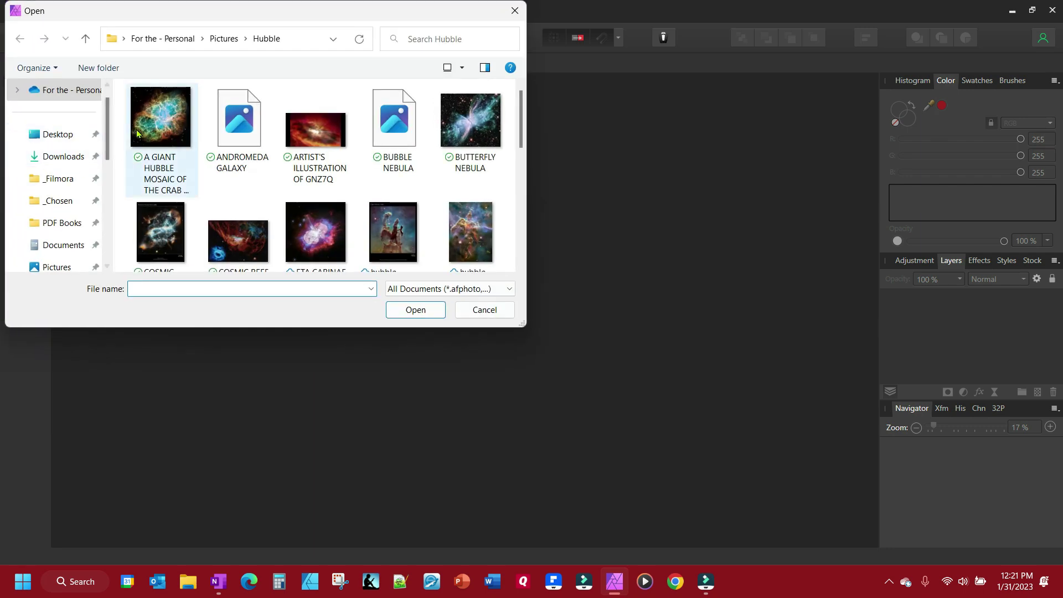
click(137, 133)
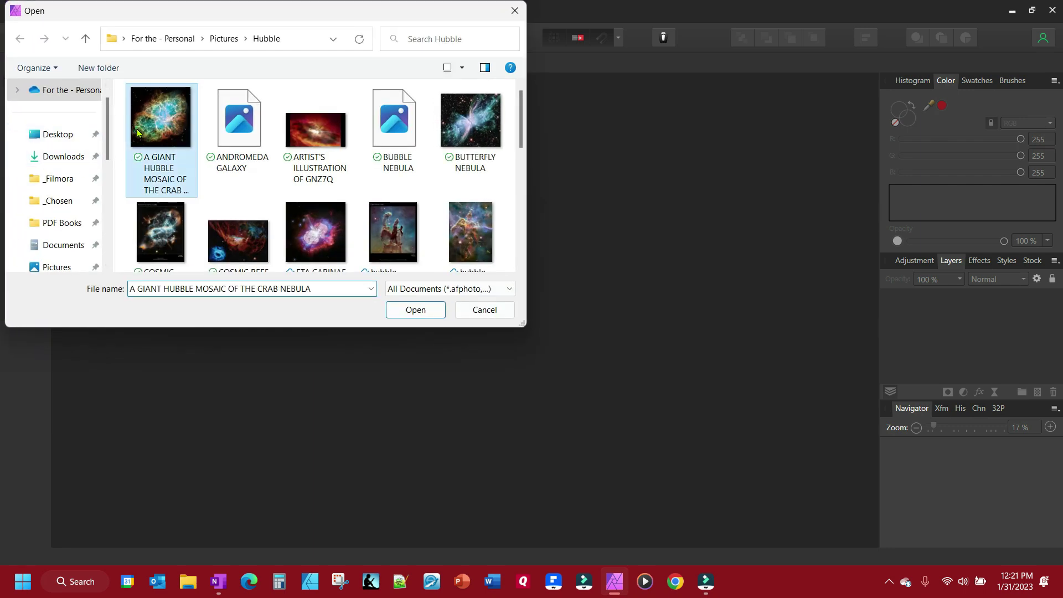
shift+click(466, 138)
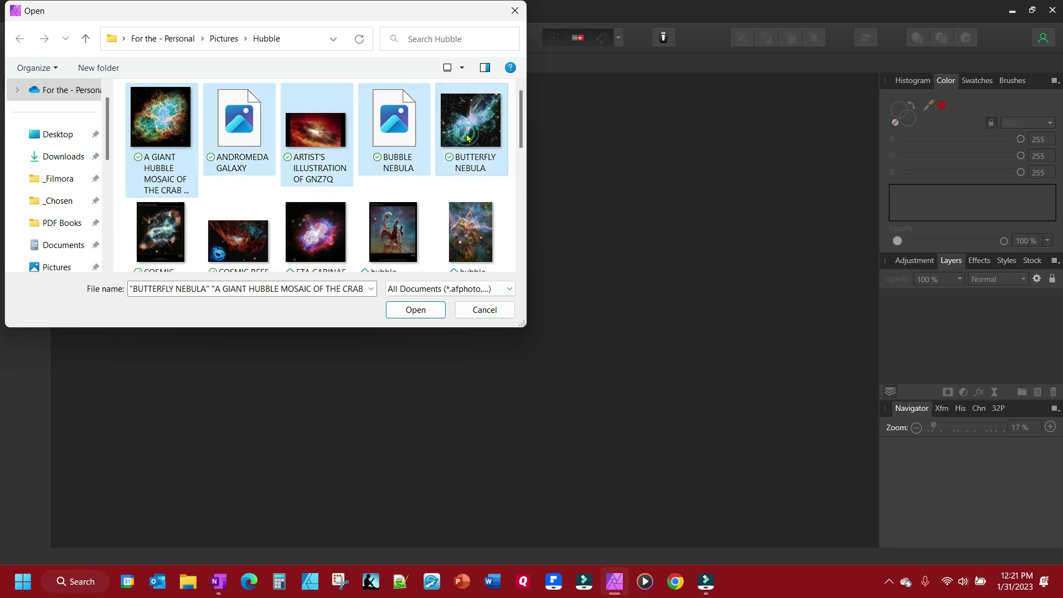
click(417, 312)
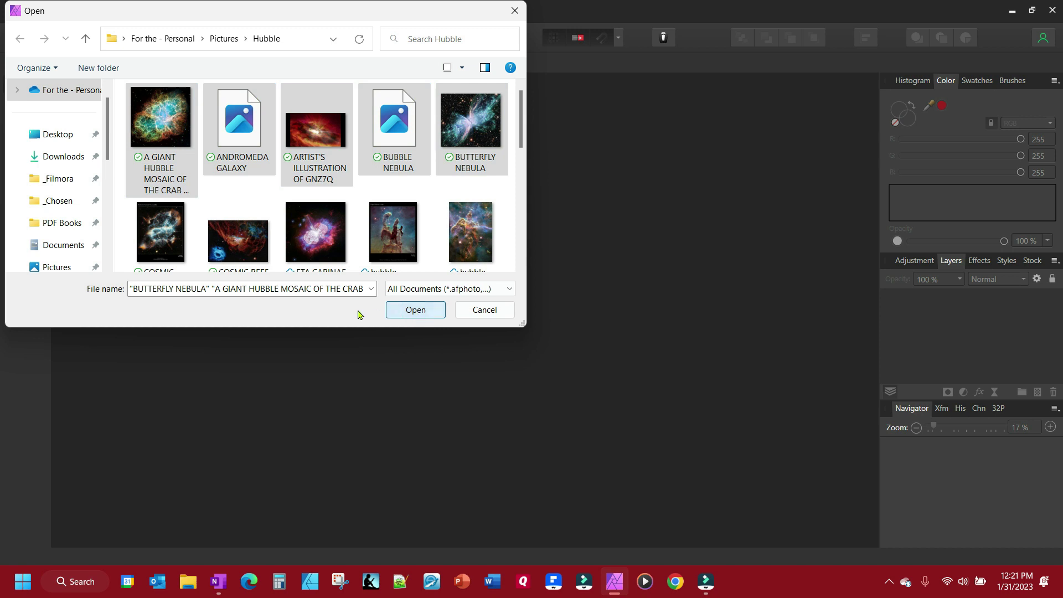
click(168, 132)
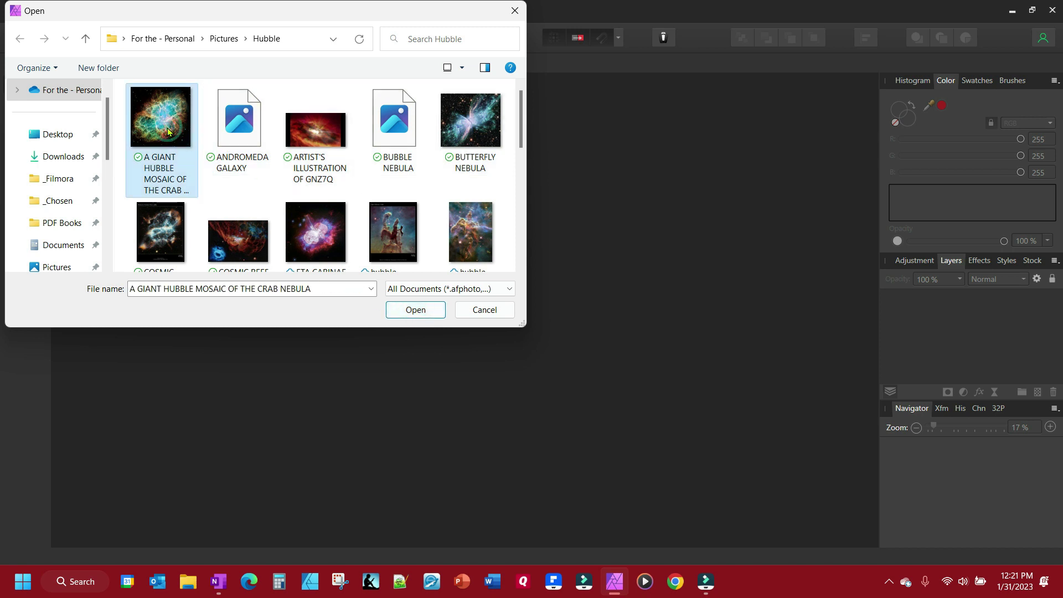
shift+click(464, 126)
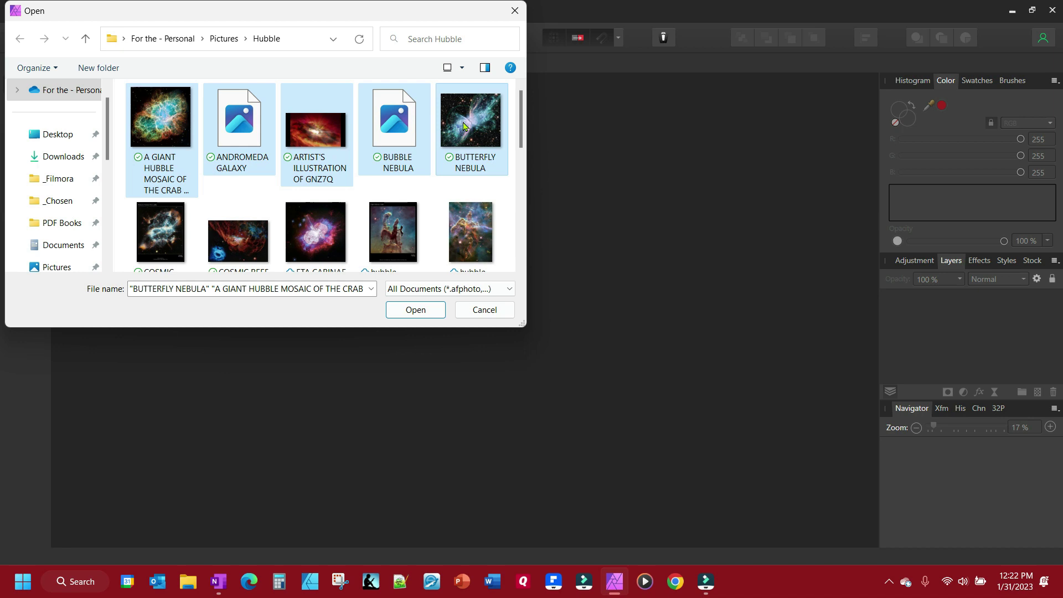
click(415, 309)
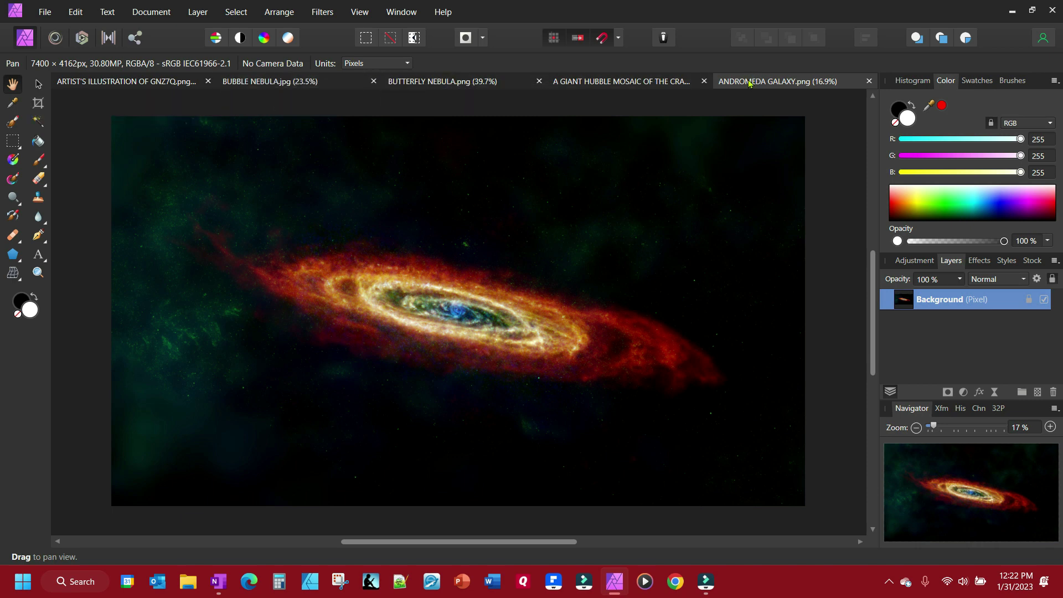
View the Crab, Butterfly, Bubble and illustration image tabs, ending on Butterfly Nebula
click(660, 82)
click(484, 83)
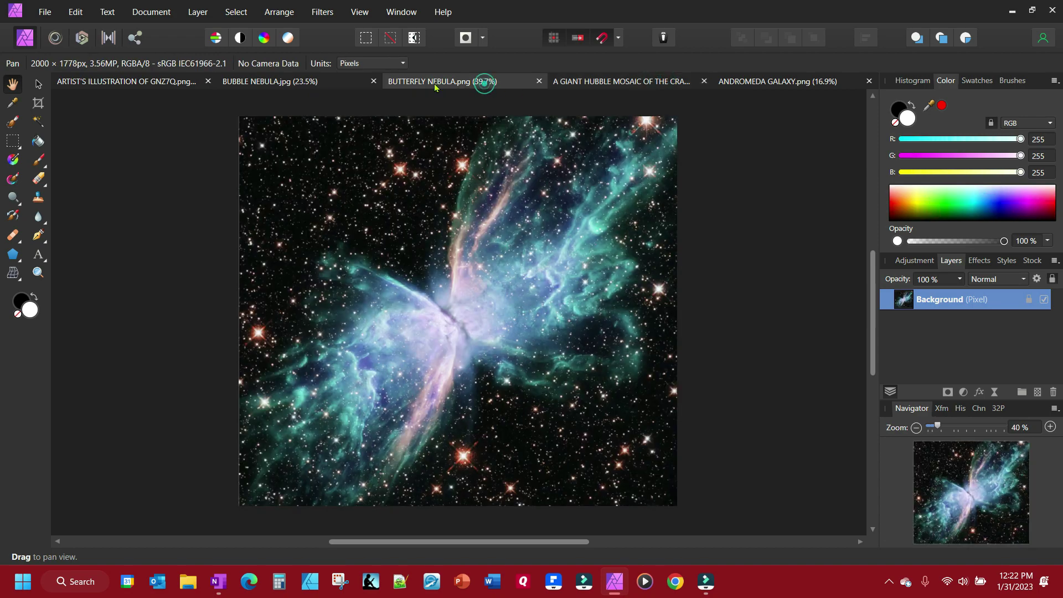
click(295, 81)
click(159, 84)
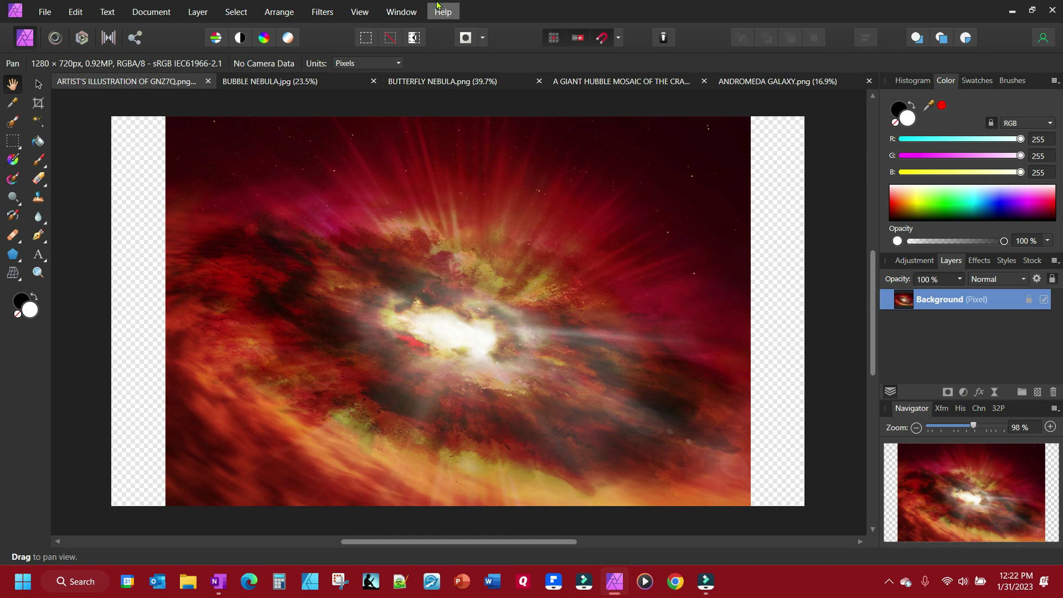
click(270, 83)
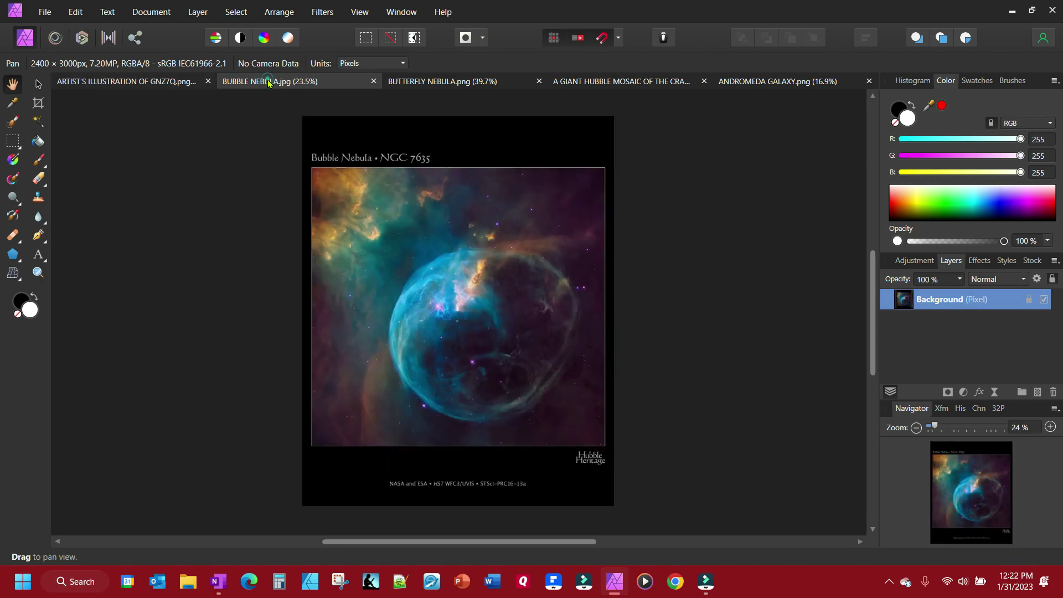
click(421, 82)
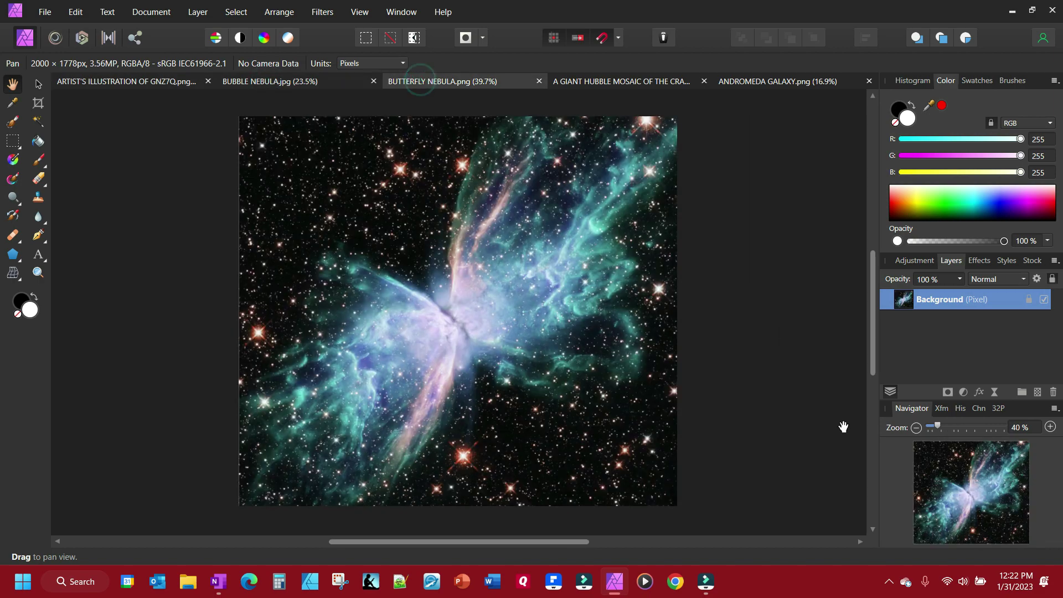
Zoom the Butterfly Nebula to 100% in the Navigator, then back to 50%
click(1023, 431)
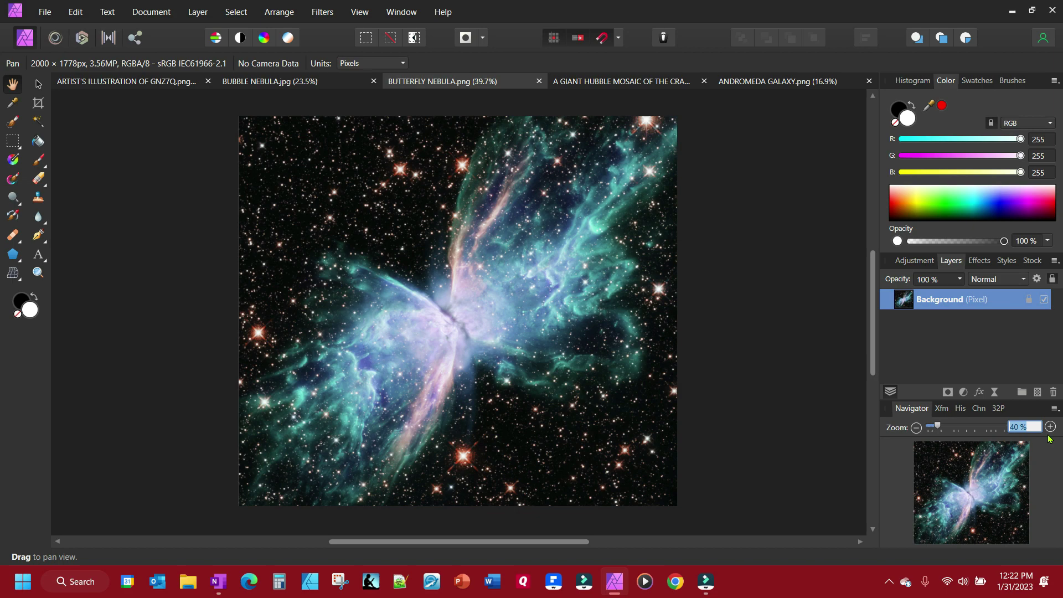
text(100)
key(Return)
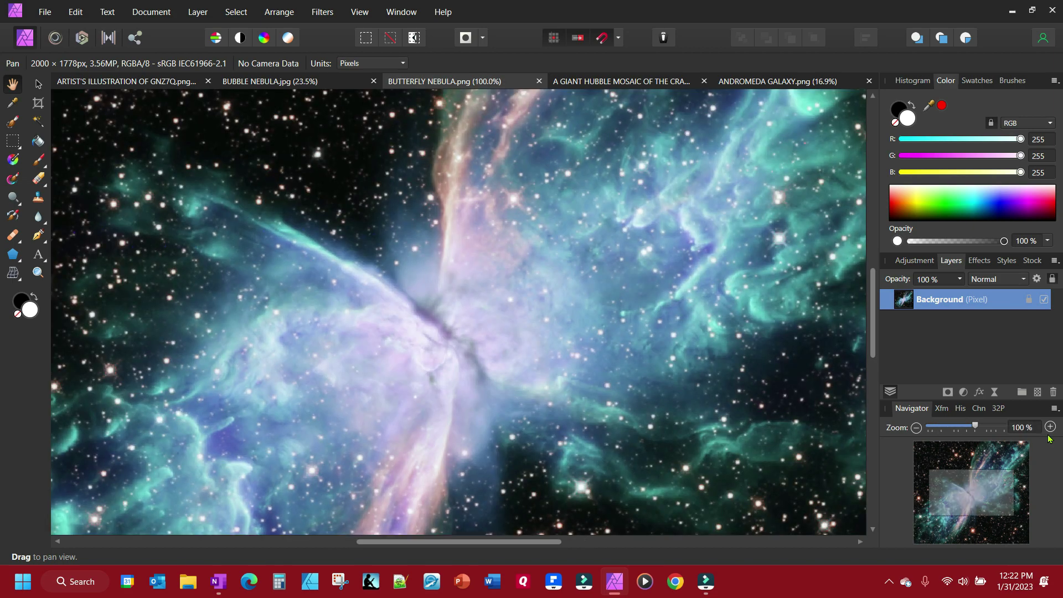
drag(972, 424, 943, 429)
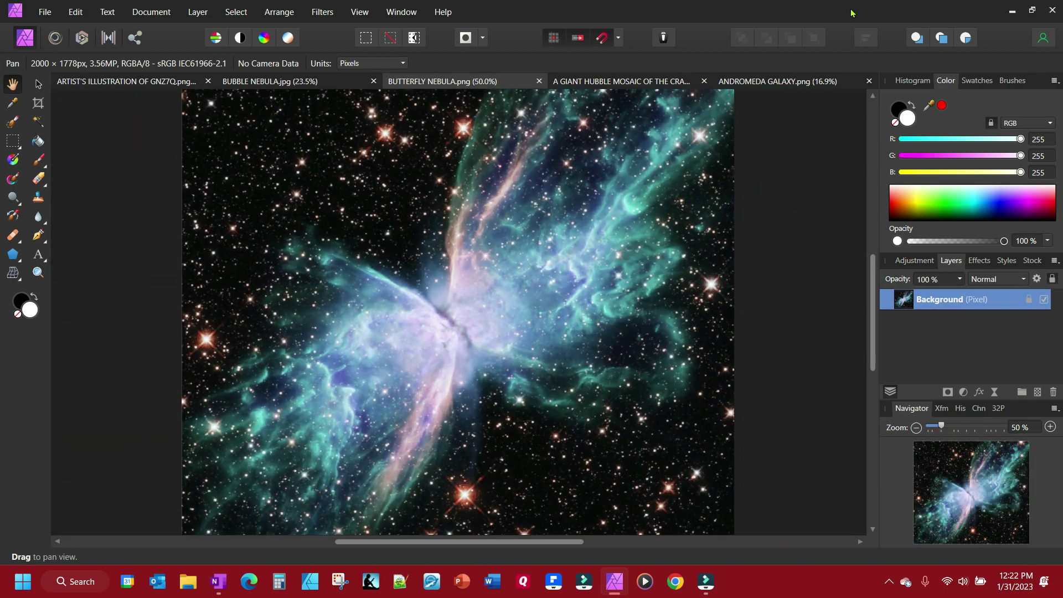
Close the Andromeda, illustration, Bubble, Butterfly and Crab Nebula documents
click(869, 81)
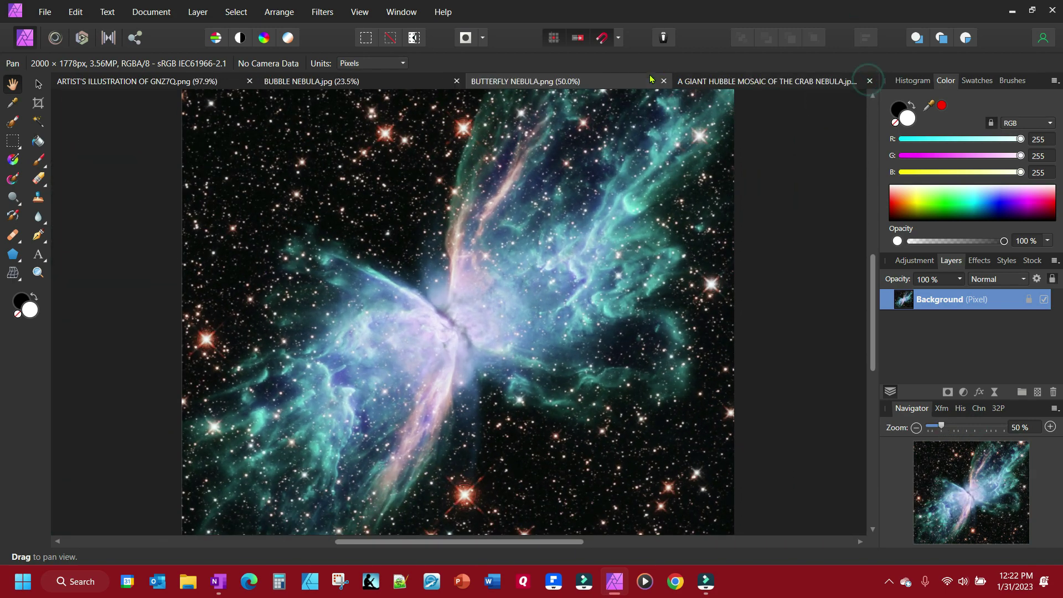
click(249, 83)
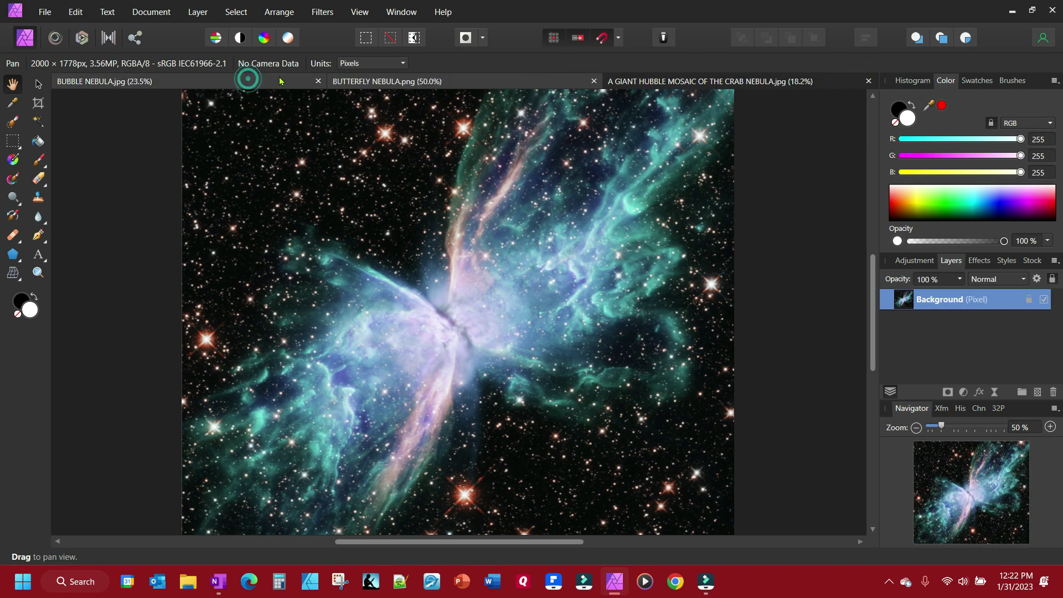
click(319, 82)
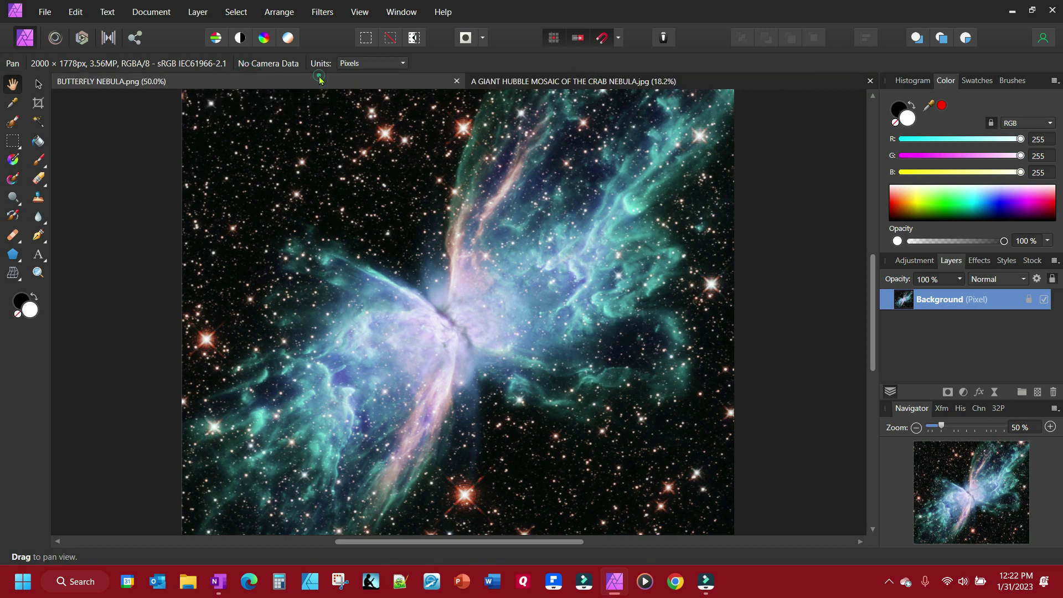
click(457, 82)
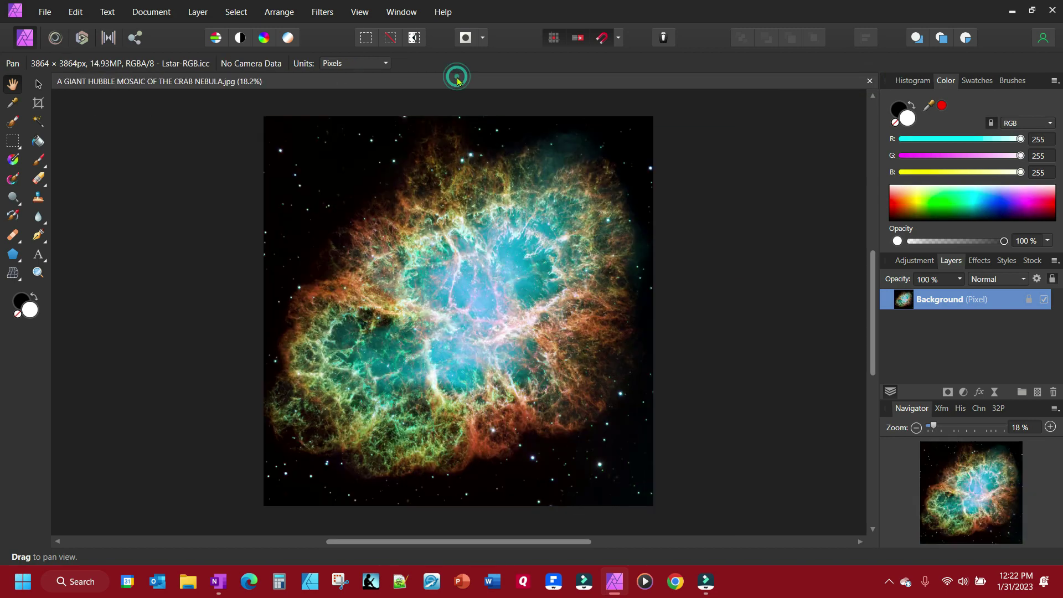
click(868, 81)
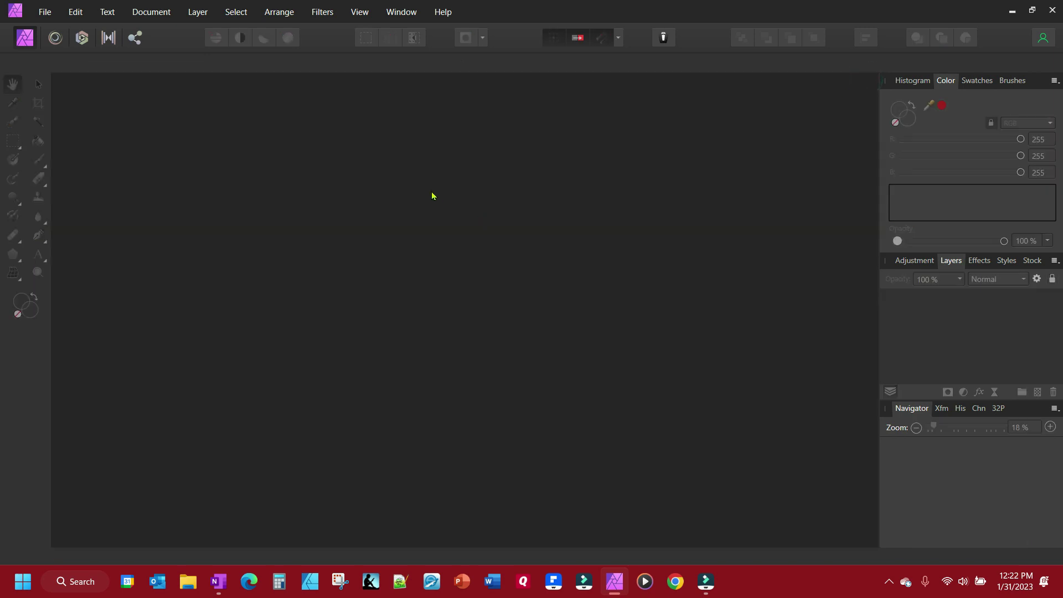
Create a new 1920×1080 transparent document from the YouTube 1920x1080 preset
click(47, 15)
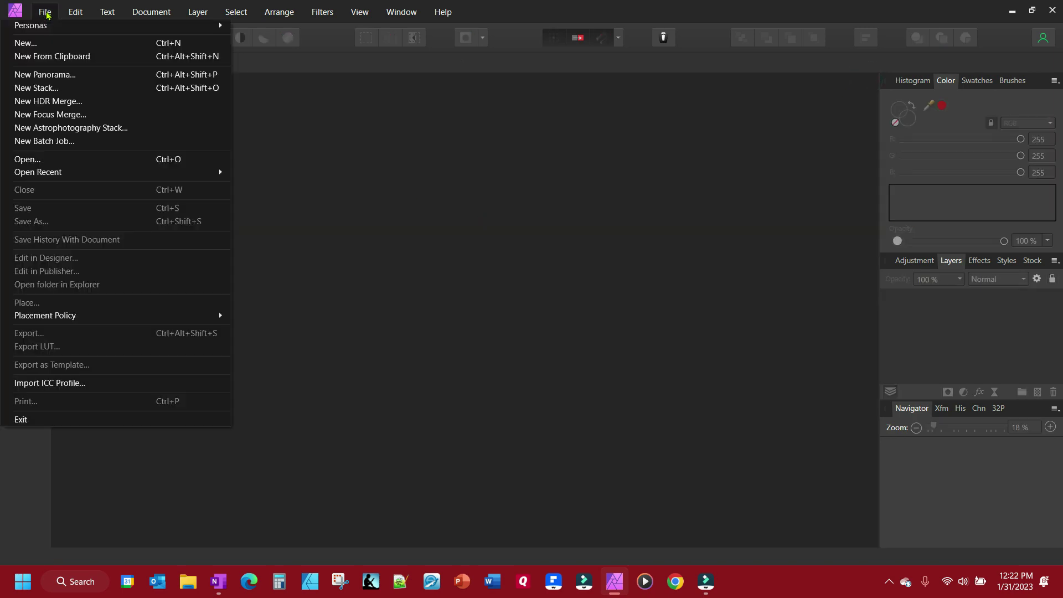
click(45, 43)
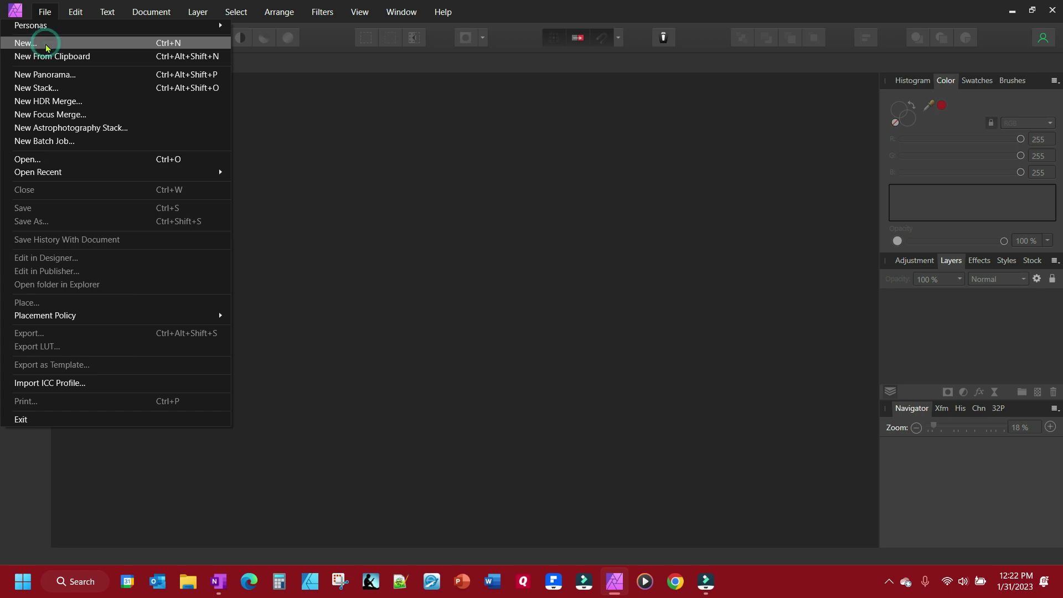
click(600, 237)
double_click(599, 236)
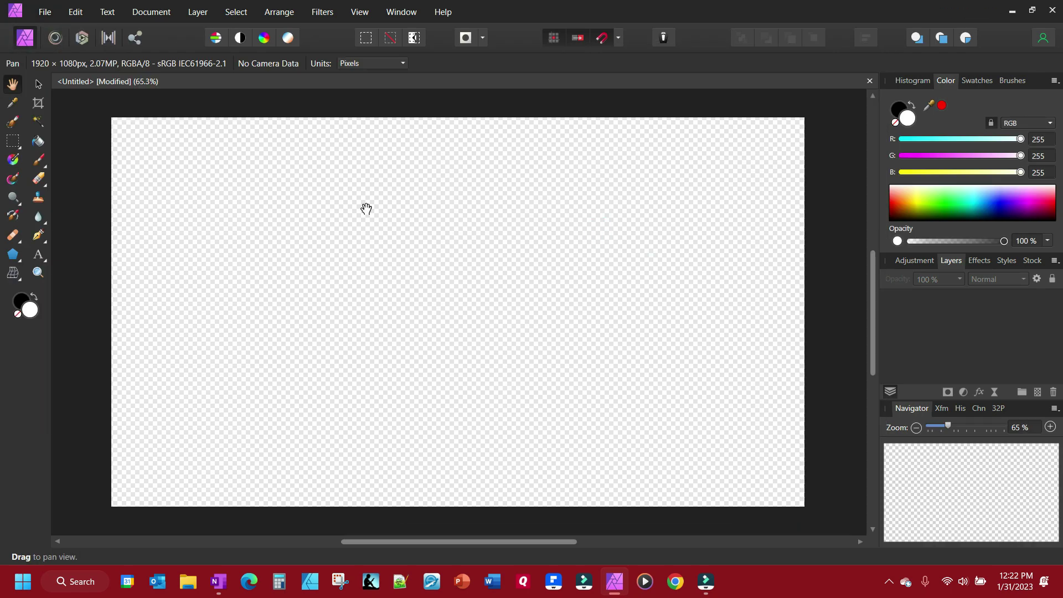
click(44, 13)
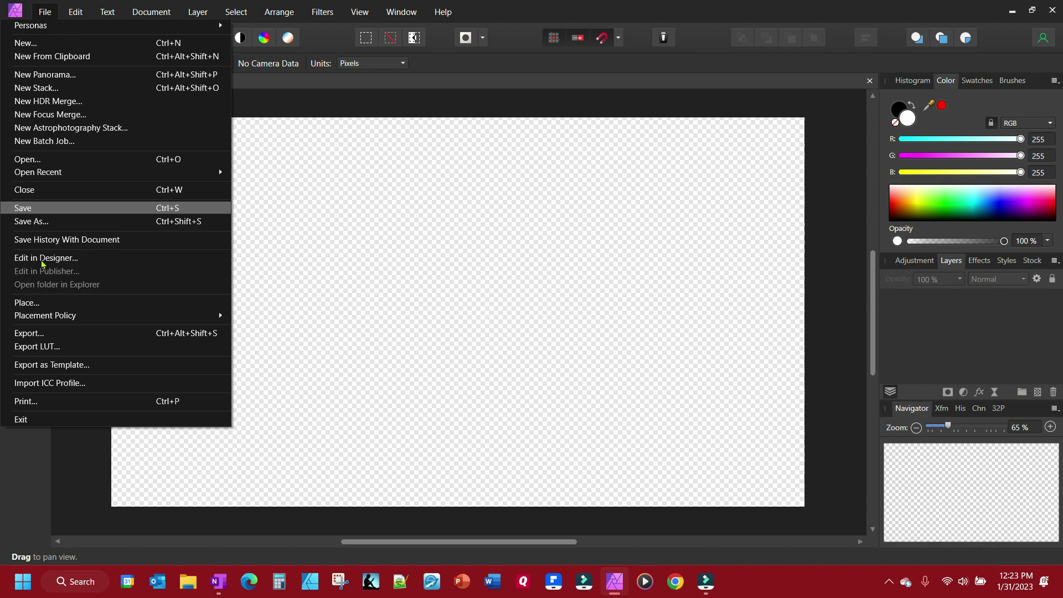
Place the Crab Nebula mosaic from the Hubble pictures folder onto the canvas
click(42, 302)
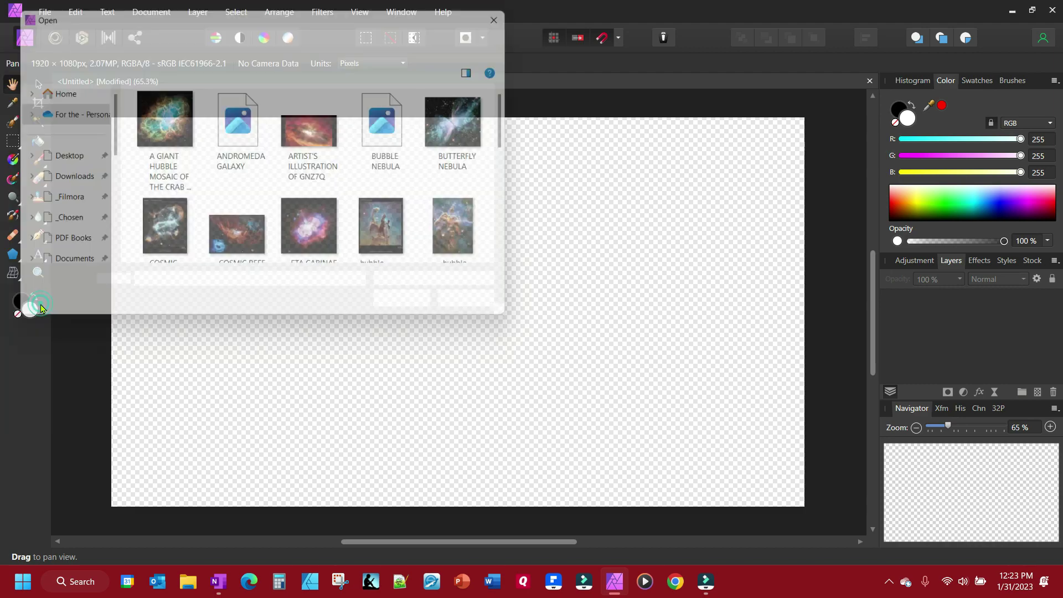
click(158, 126)
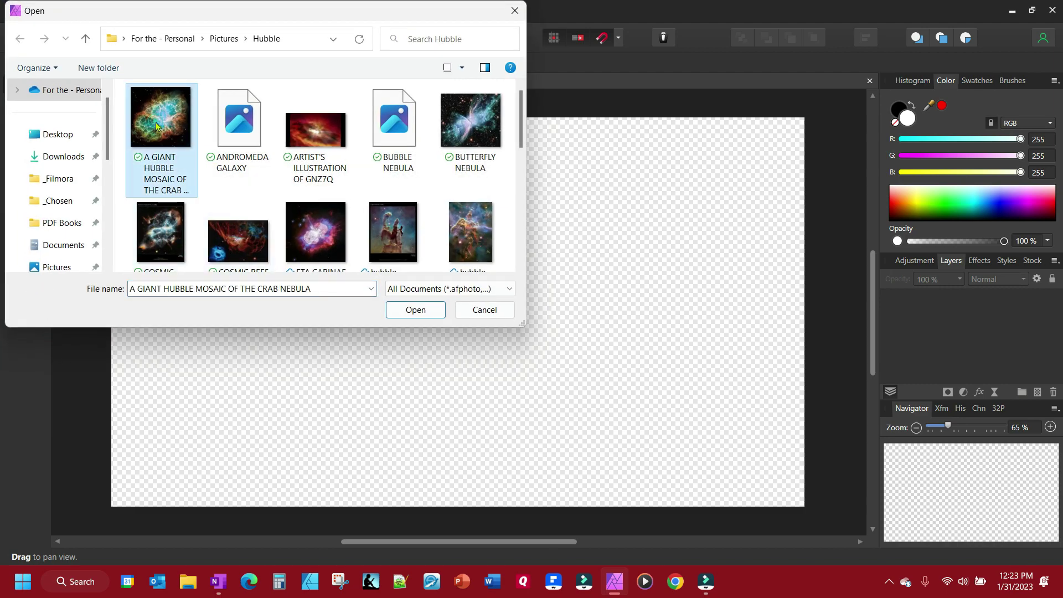
click(406, 308)
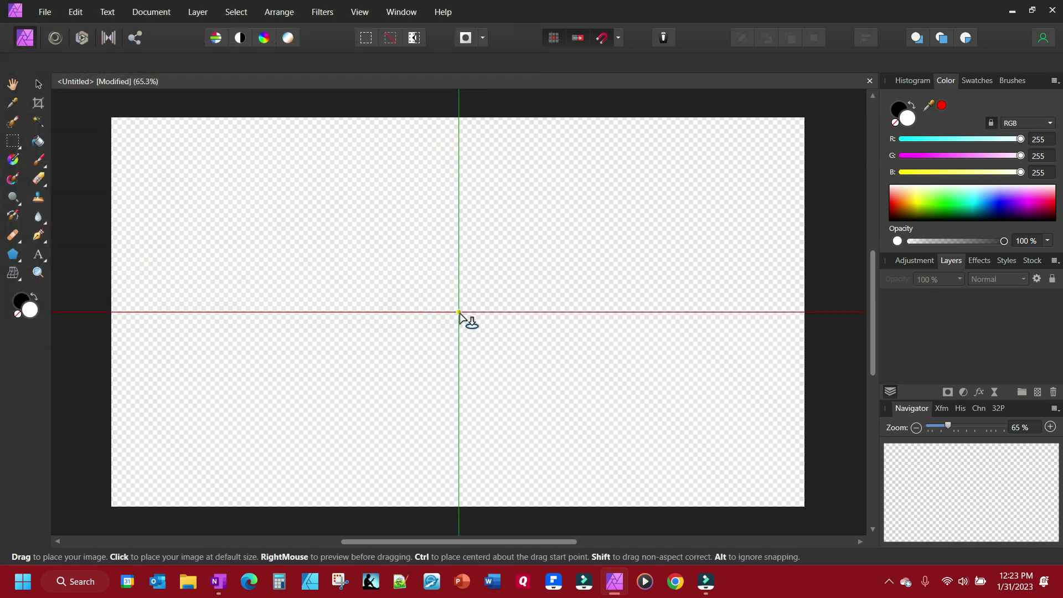
click(460, 313)
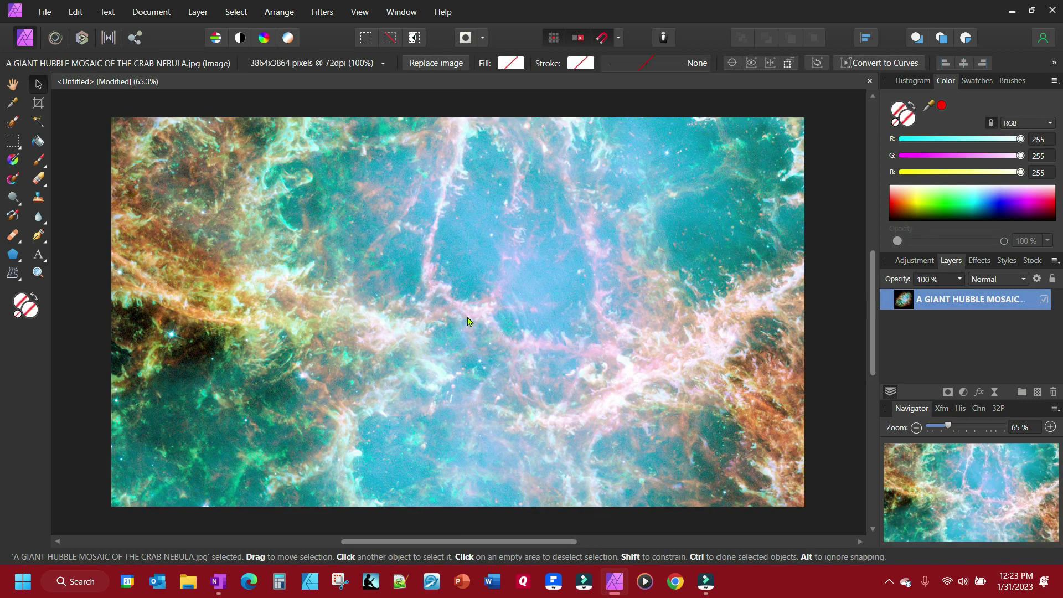
Drag the Crab Nebula image's corners inward so the whole nebula fits the canvas
scroll(468, 322, up, 1)
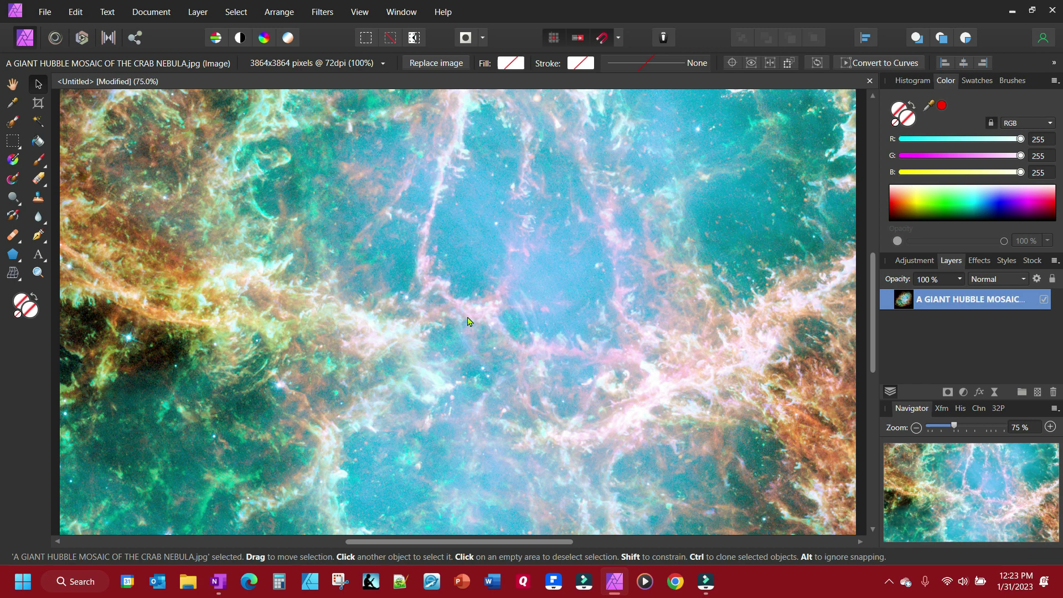
scroll(468, 322, down, 5)
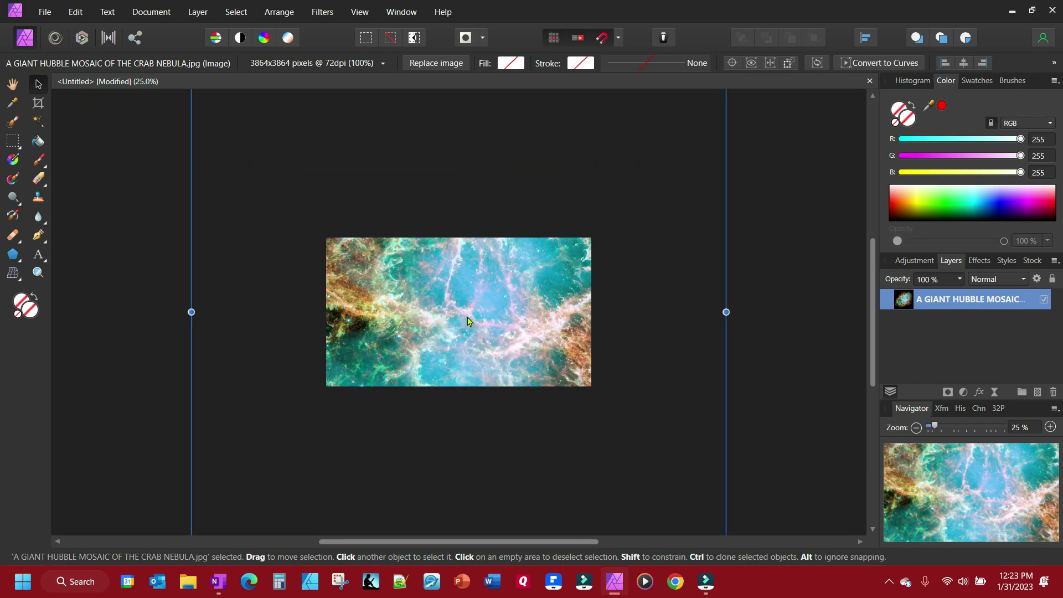
scroll(467, 322, down, 1)
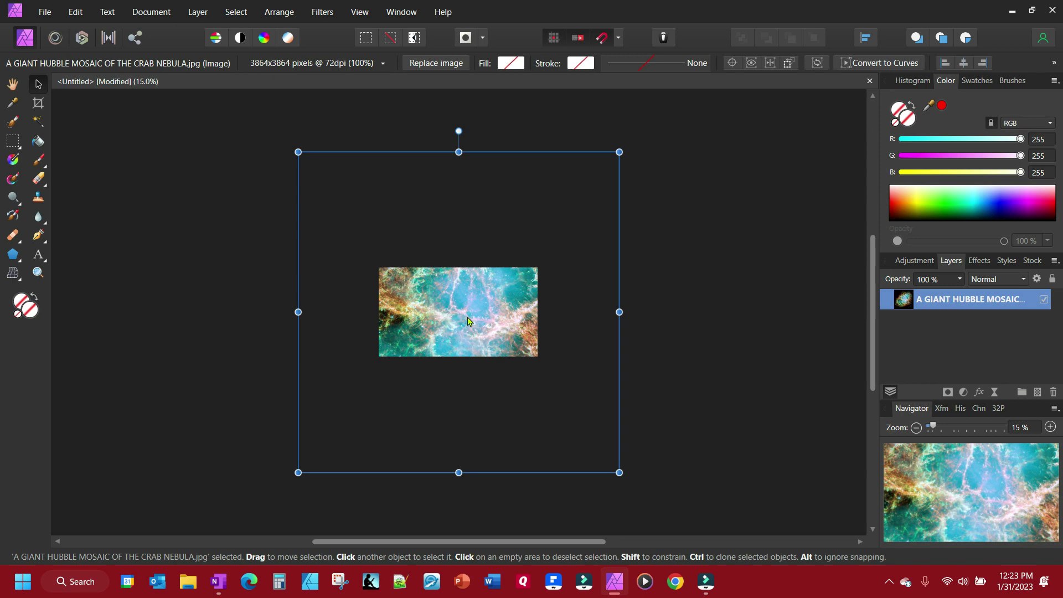
scroll(468, 321, up, 2)
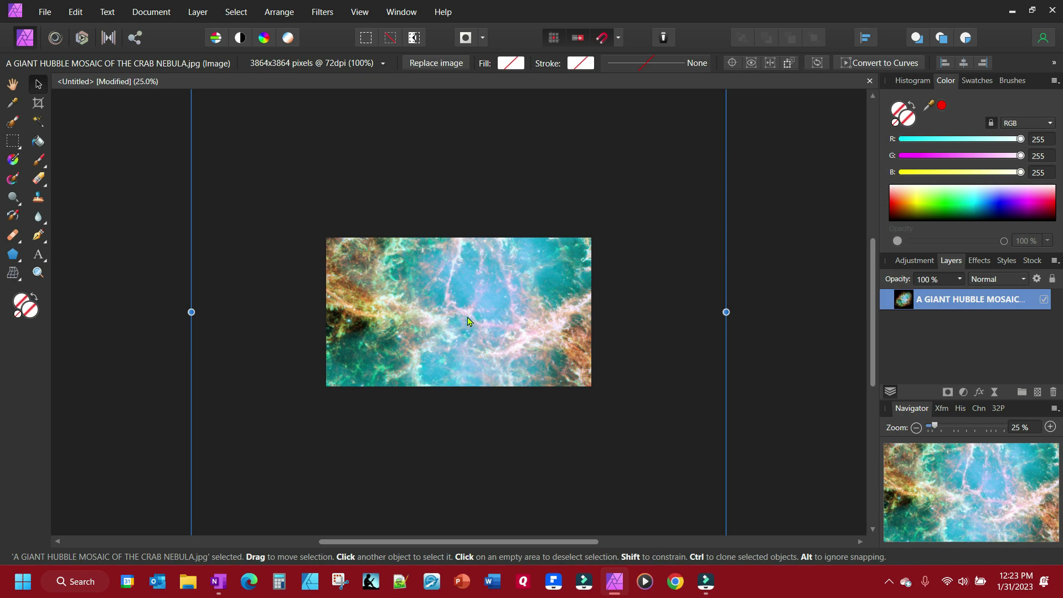
scroll(467, 322, down, 1)
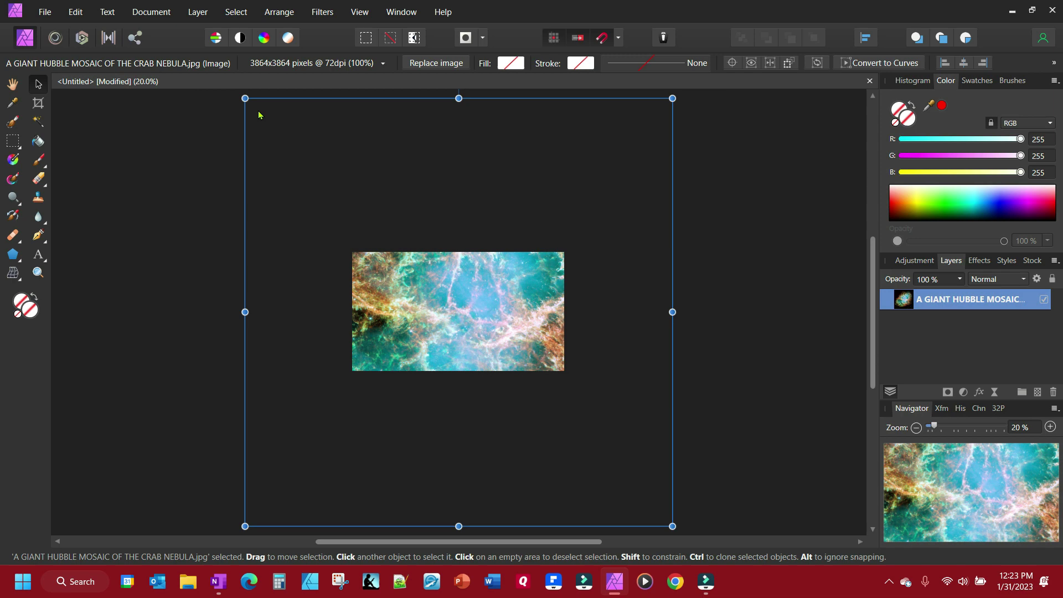
drag(244, 98, 352, 206)
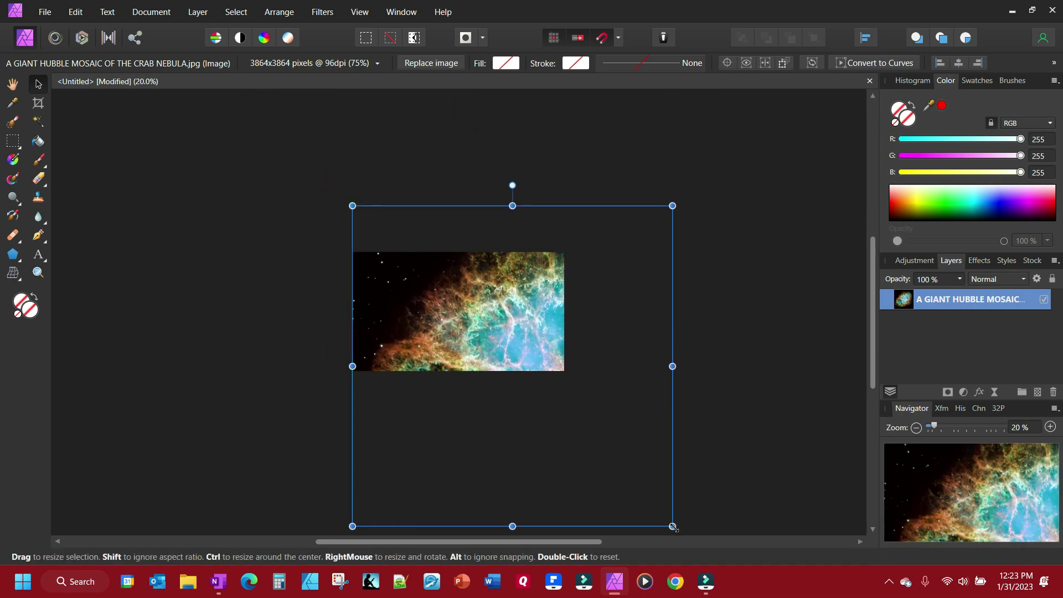
drag(672, 525, 557, 436)
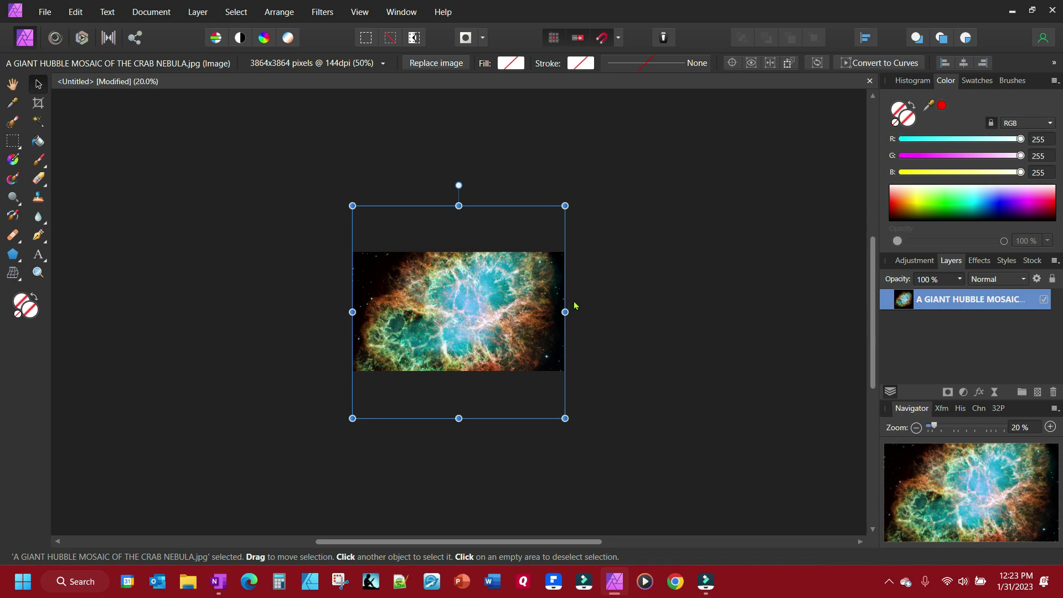
key(ctrl+plus)
key(ctrl+plus)
key(ctrl+plus)
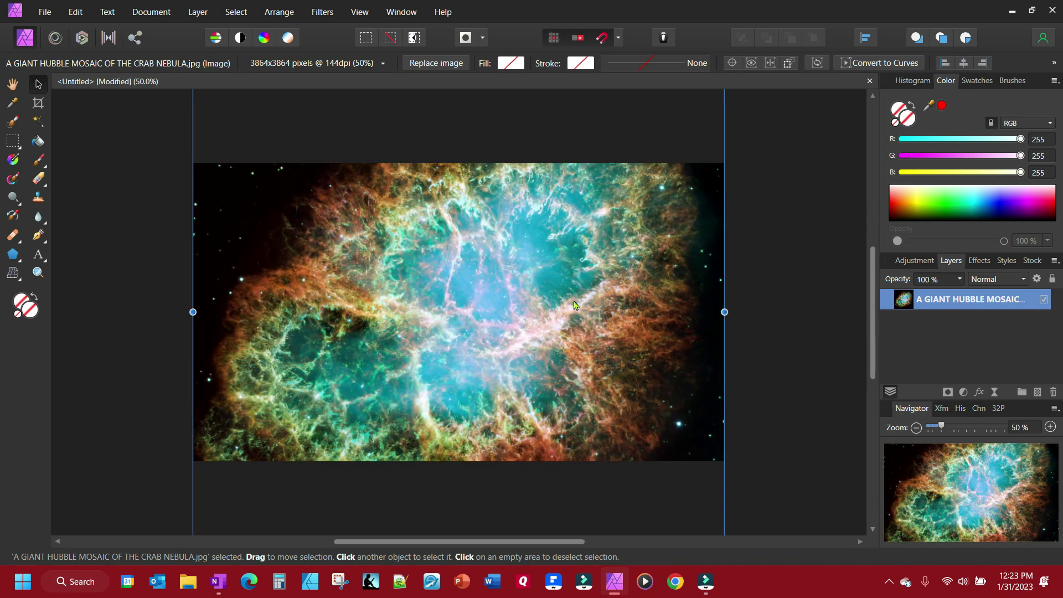
key(ctrl+plus)
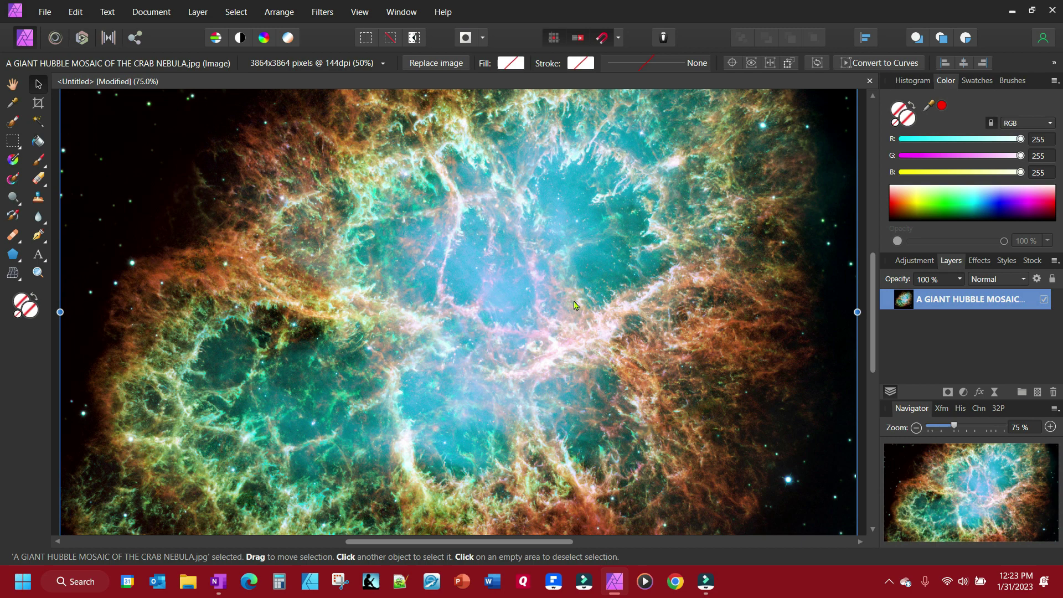
key(ctrl+minus)
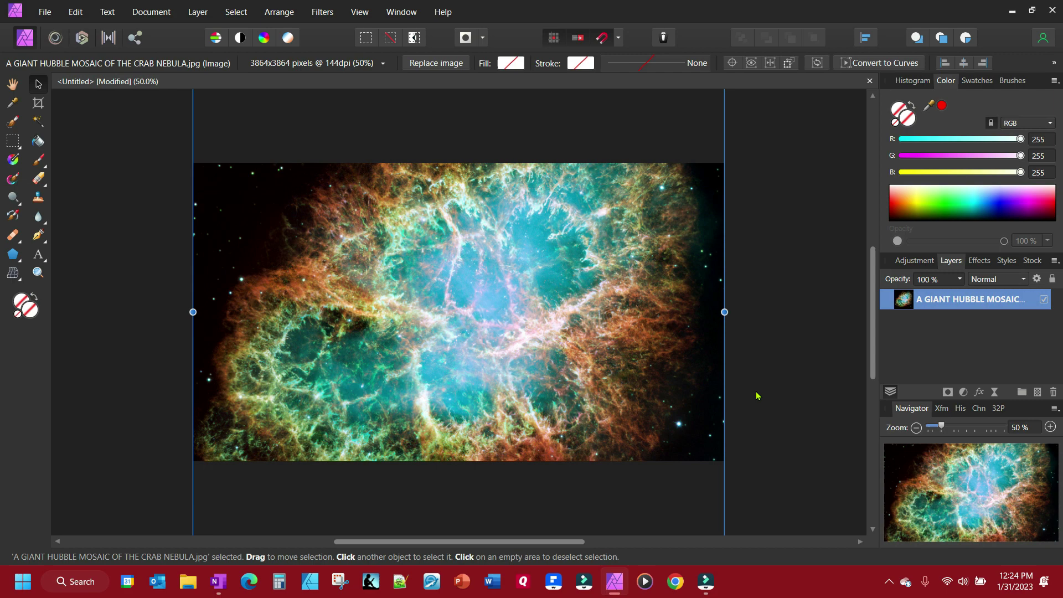
Delete the nebula layer and add the artistic text 'Hubble Pictures' on the canvas
key(Delete)
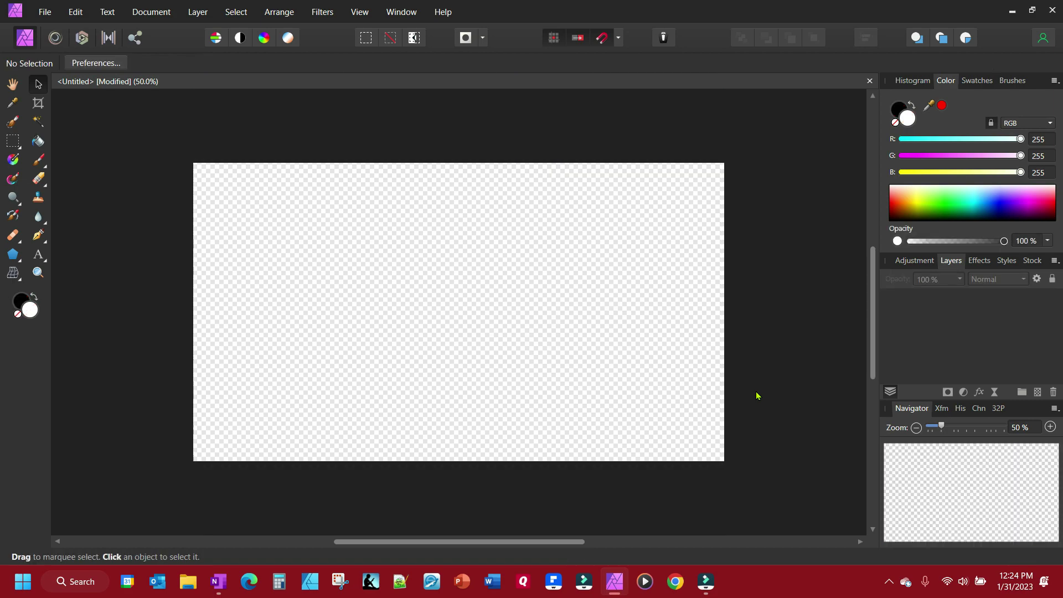
click(38, 256)
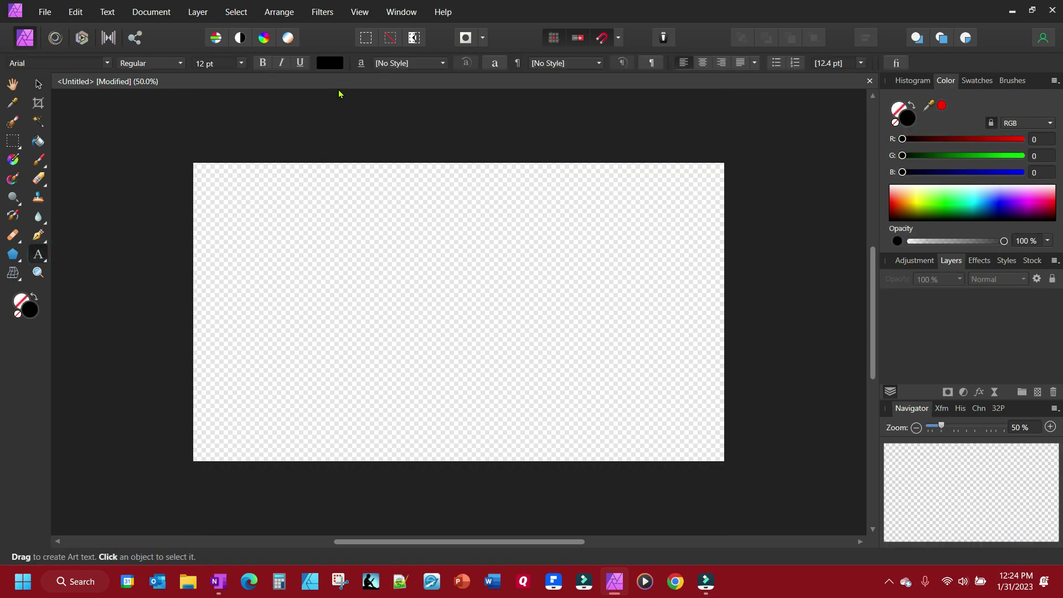
click(329, 241)
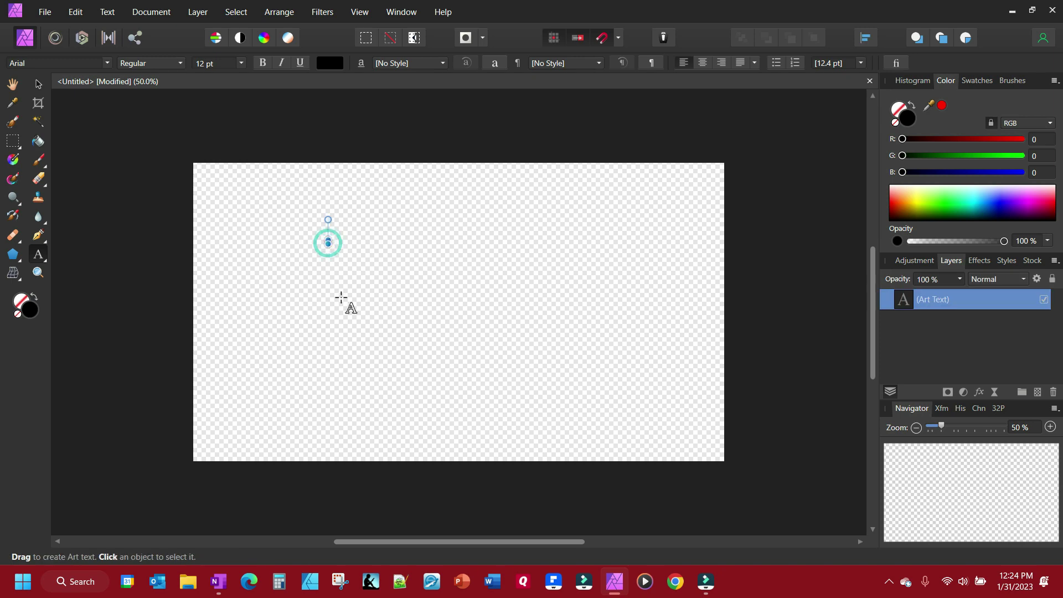
text(Hubble)
drag(340, 298, 342, 297)
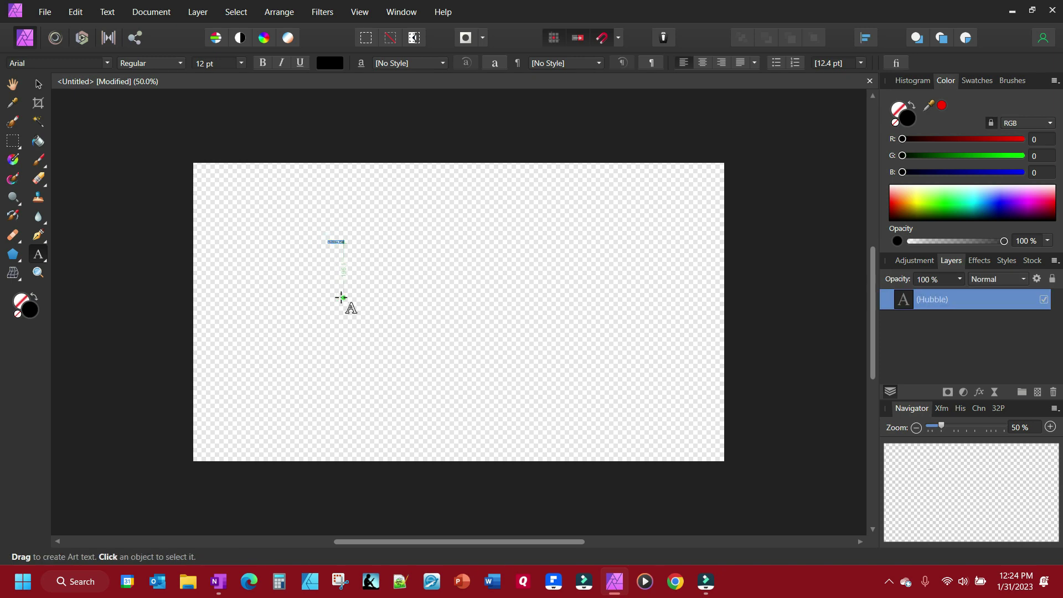
text(Pictures)
key(Escape)
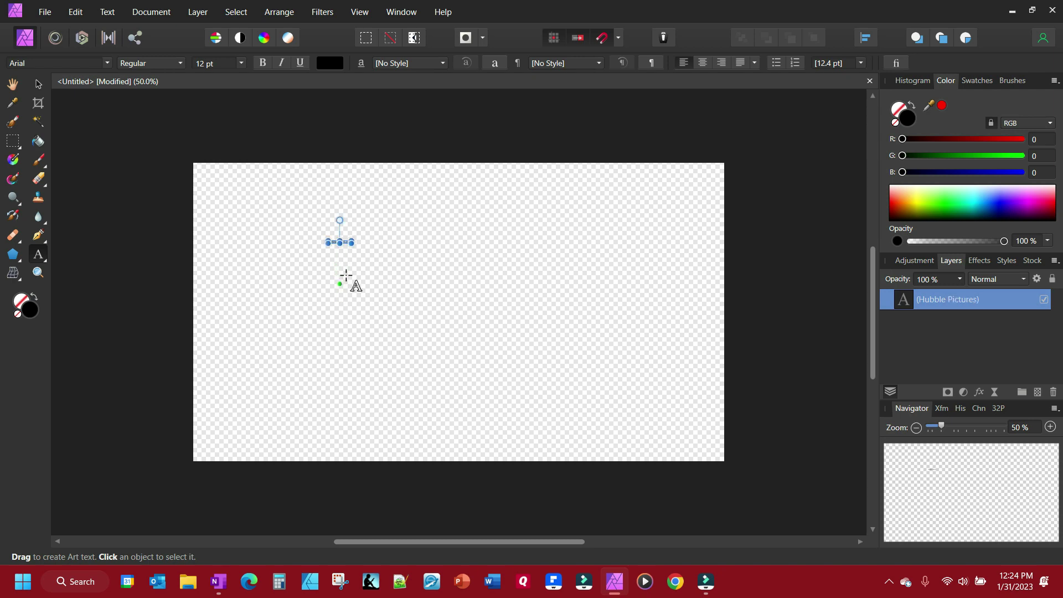
Enlarge the title to 140.7 pt and move it near the top of the canvas
drag(352, 242, 588, 373)
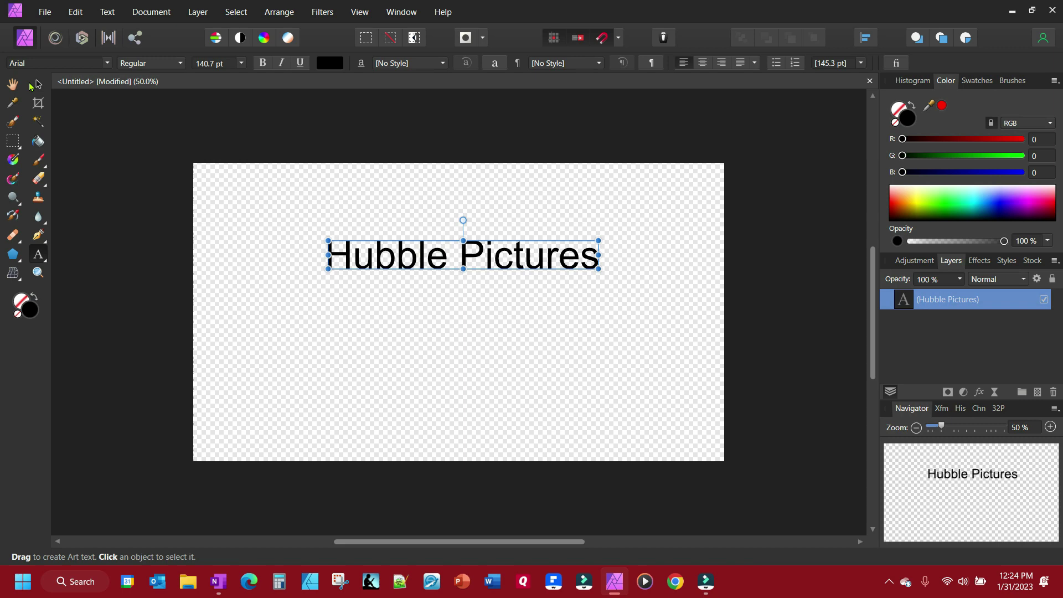
key(v)
drag(437, 270, 430, 237)
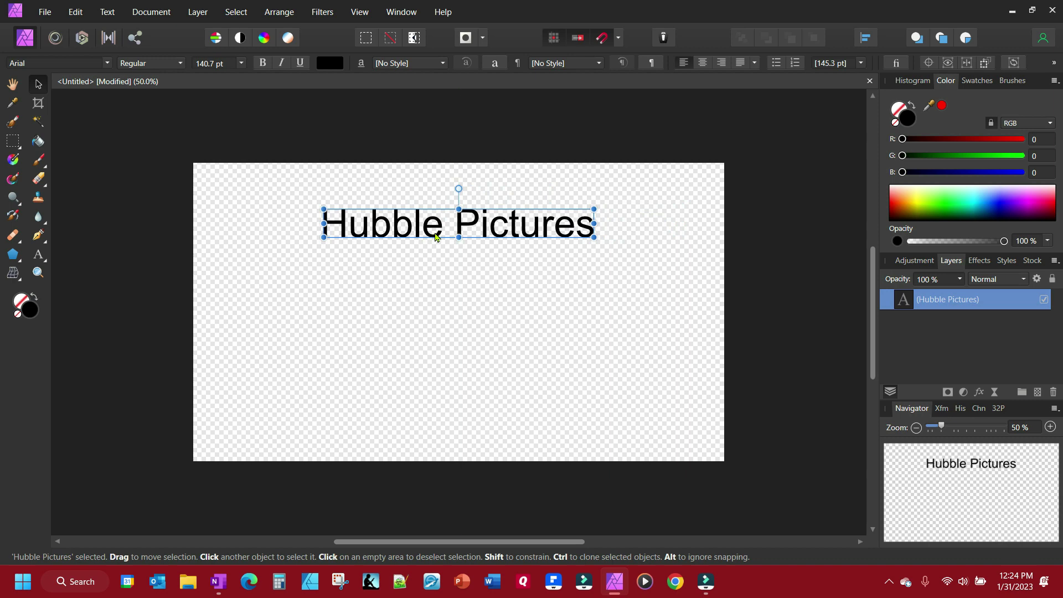
click(44, 12)
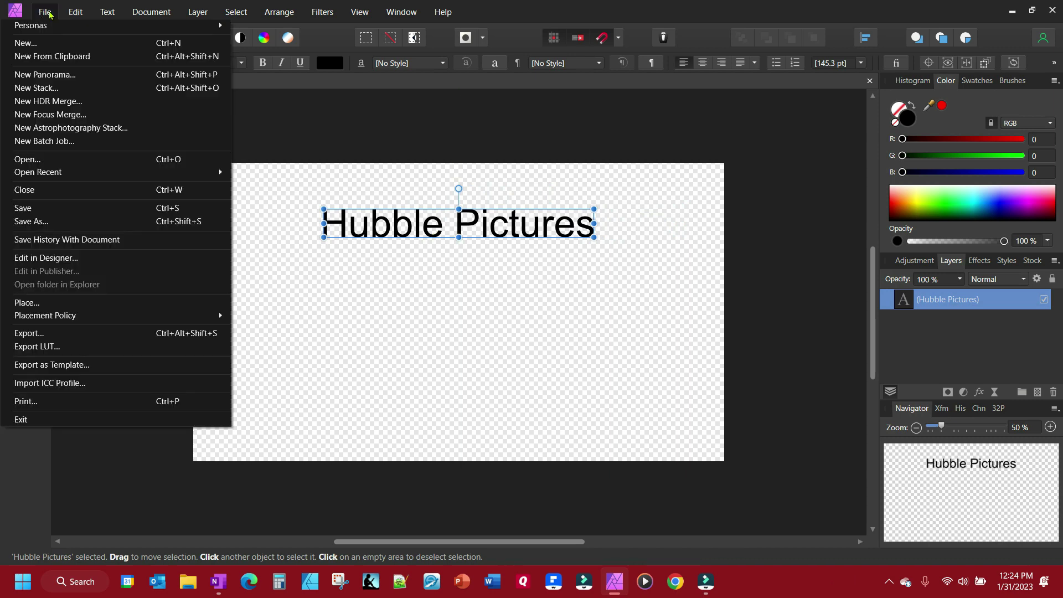
click(43, 303)
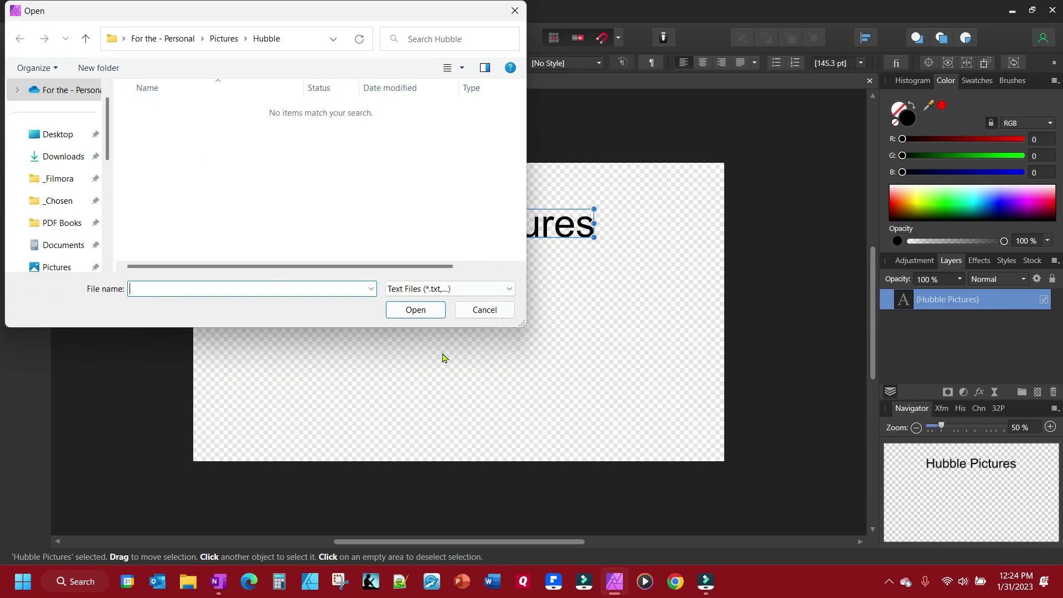
click(485, 309)
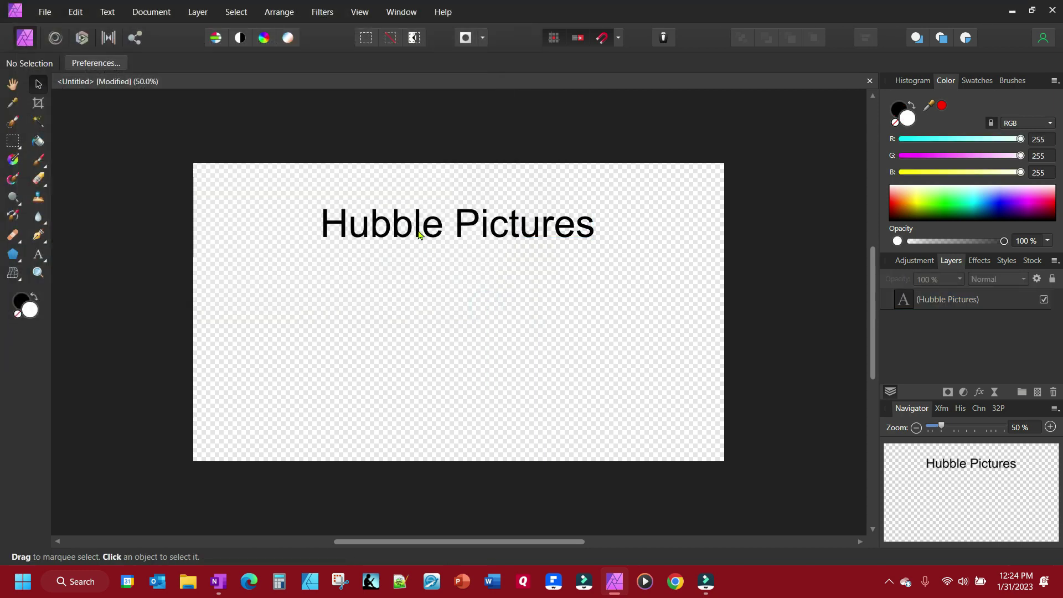
click(406, 221)
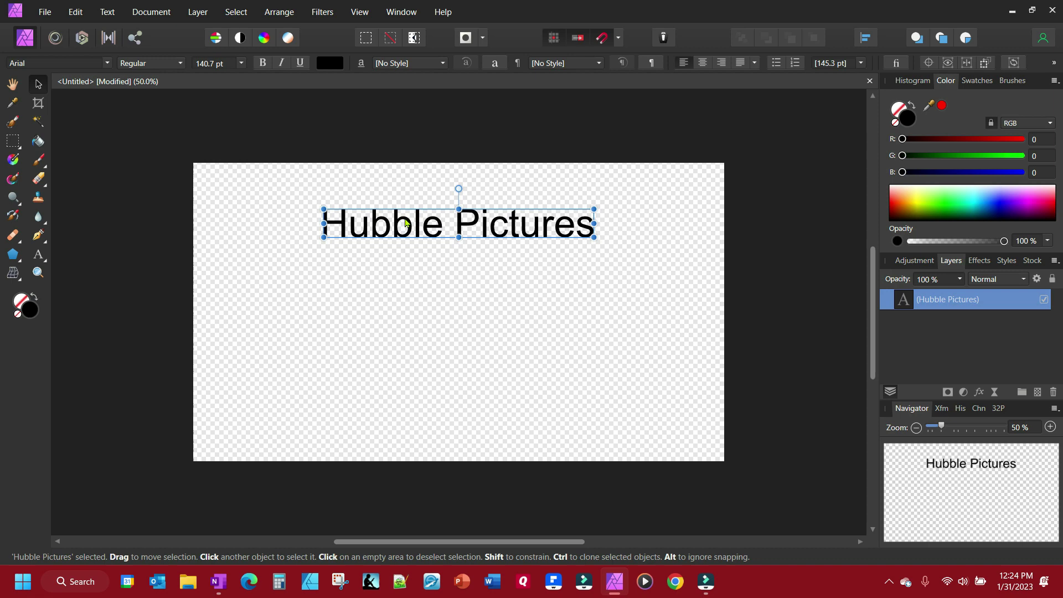
click(44, 13)
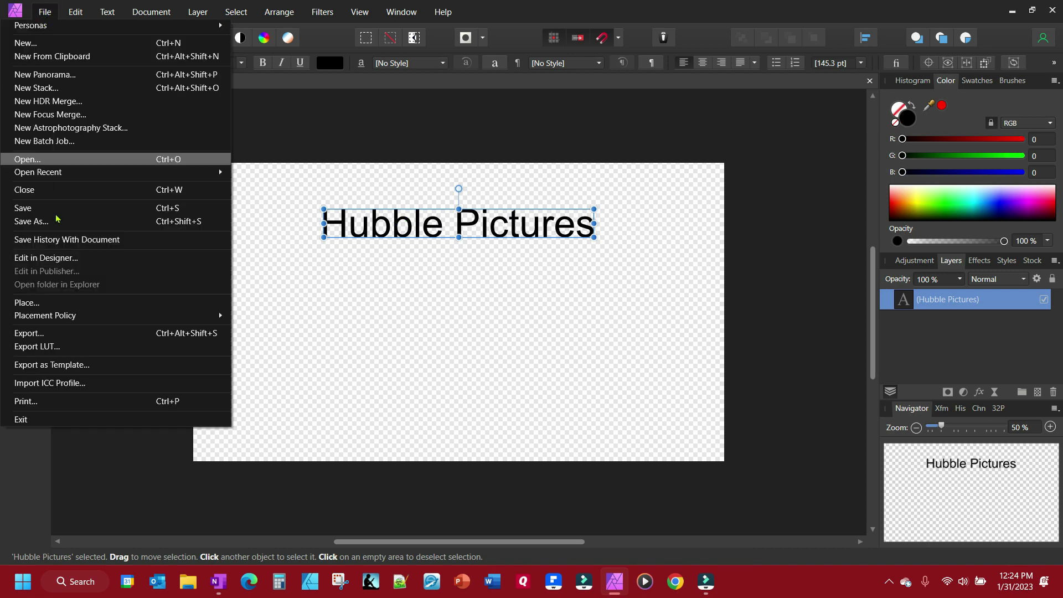
click(42, 303)
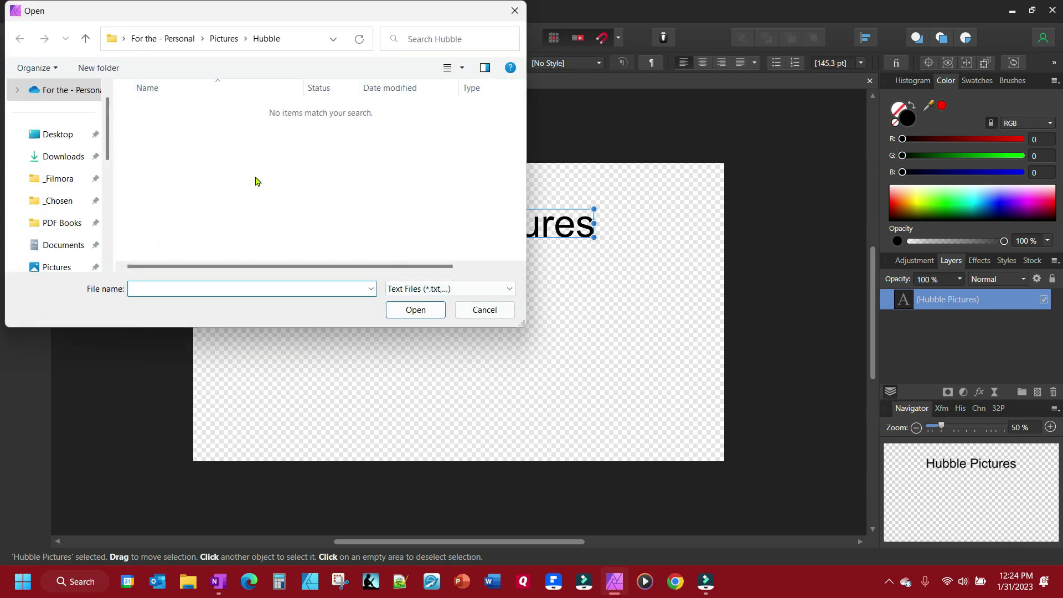
click(435, 289)
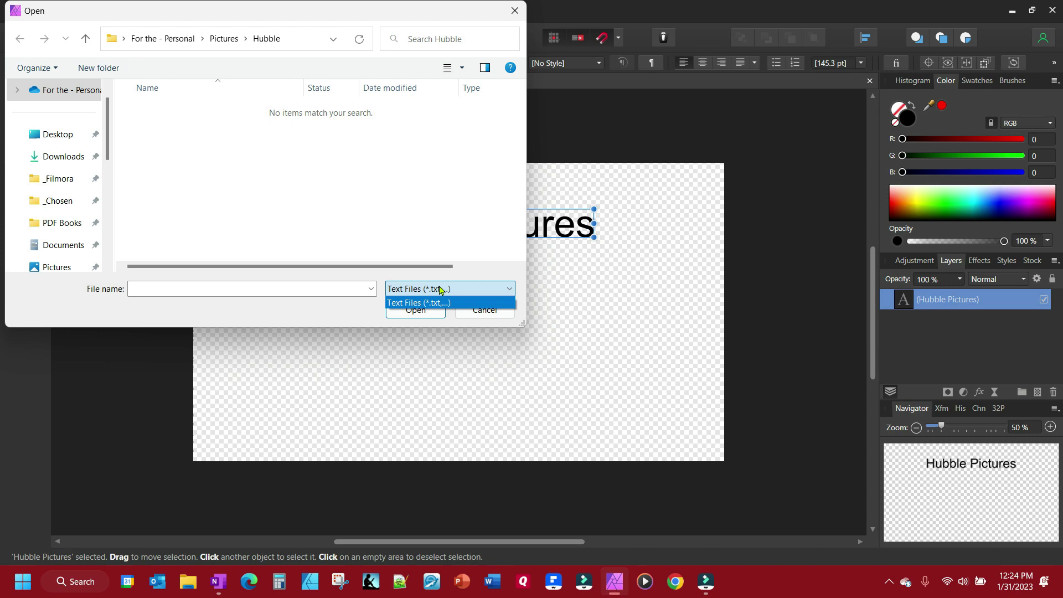
click(483, 272)
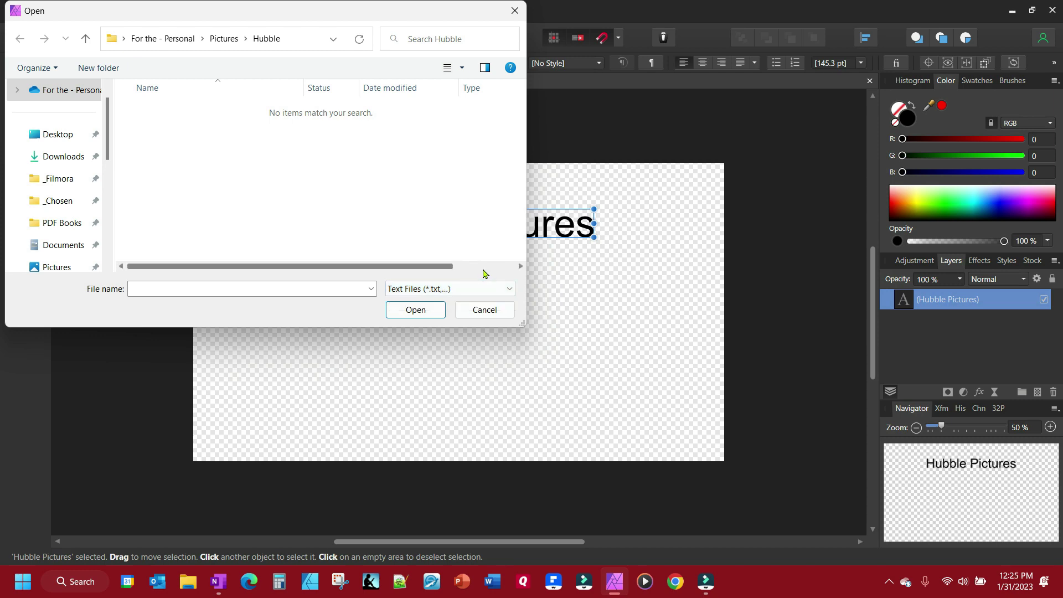
click(467, 288)
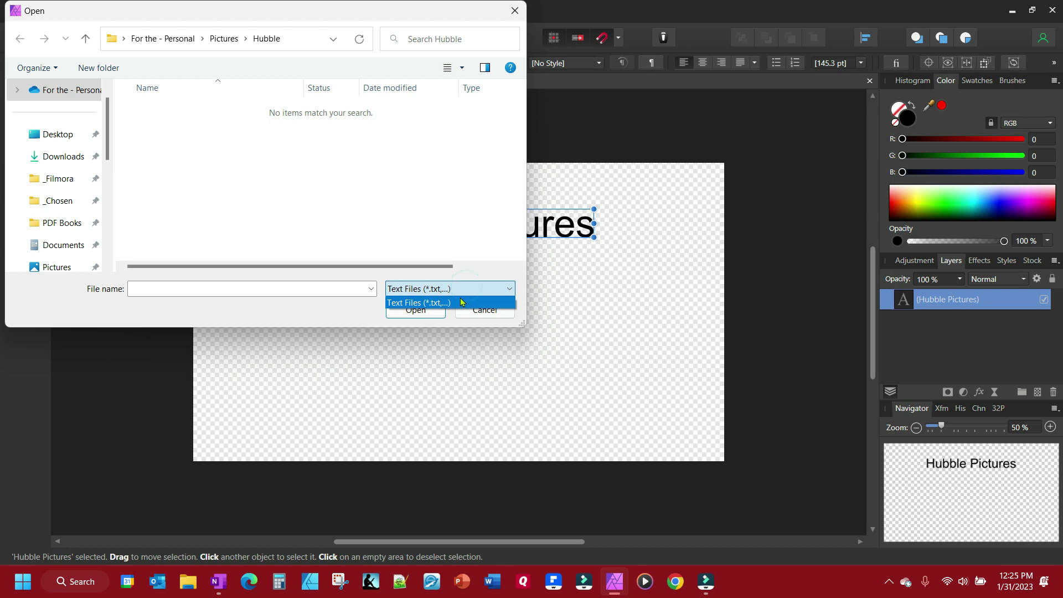
click(464, 269)
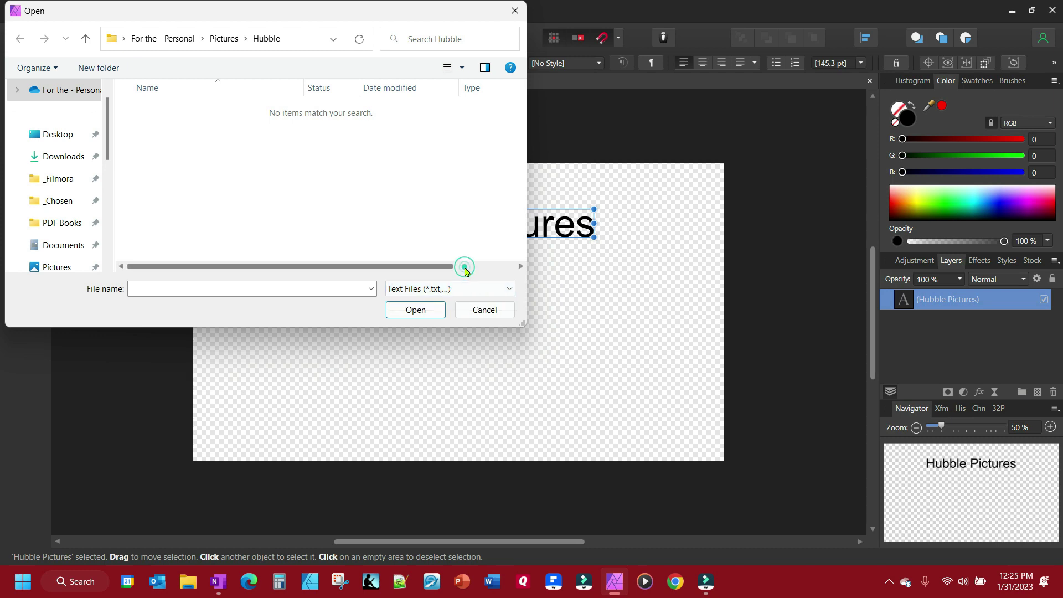
click(479, 312)
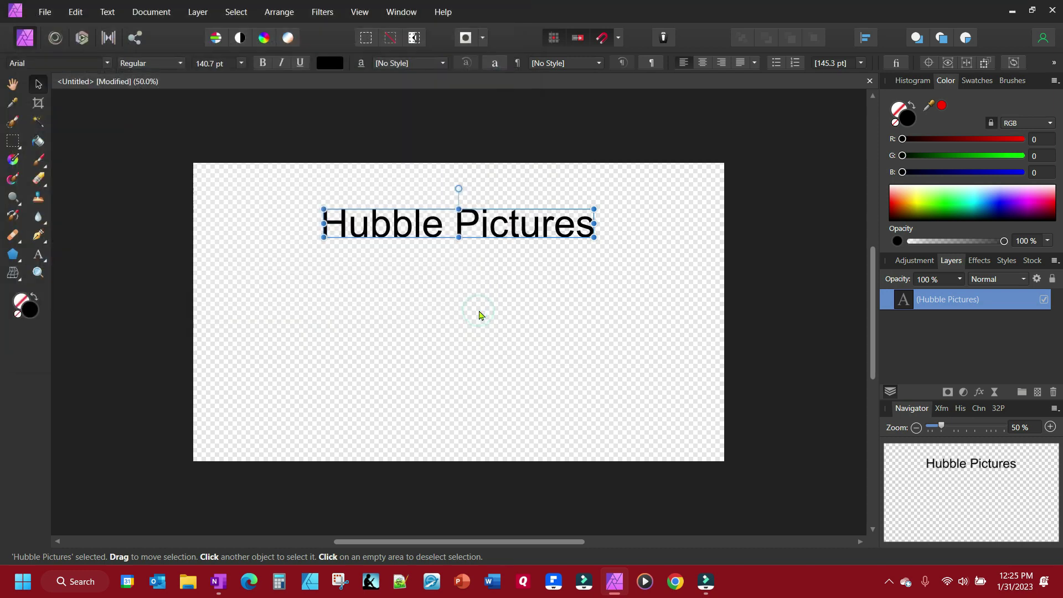
click(476, 308)
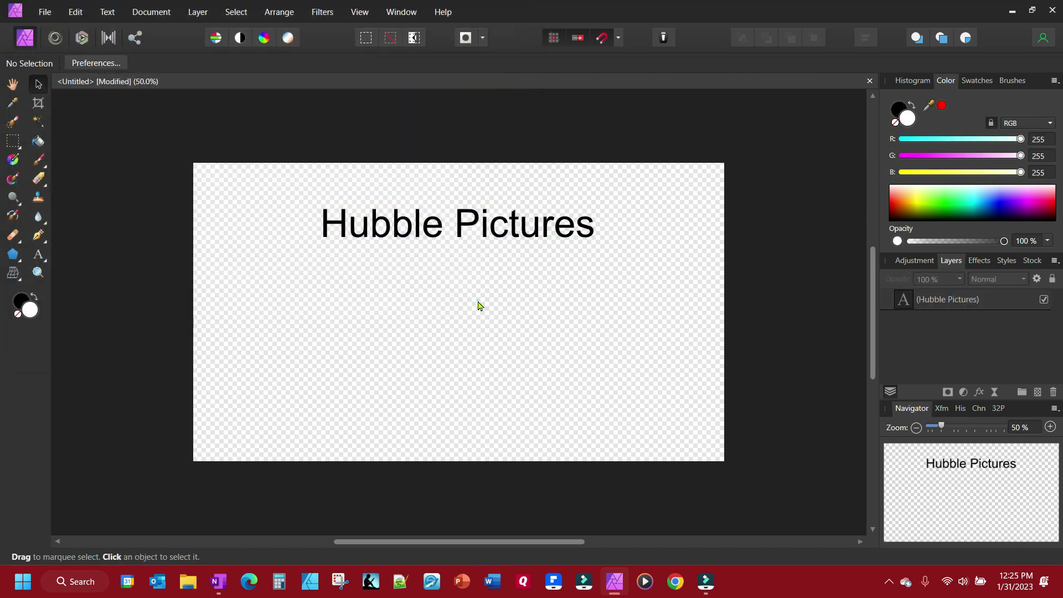
Place the Crab Nebula mosaic JPG as a new layer above the title
click(43, 12)
click(67, 302)
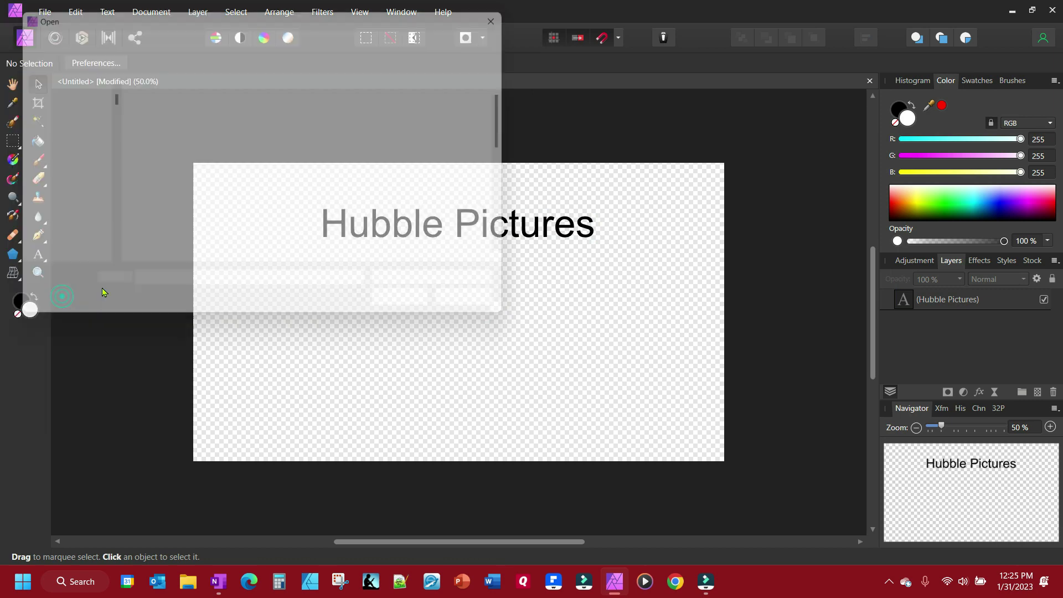
click(184, 128)
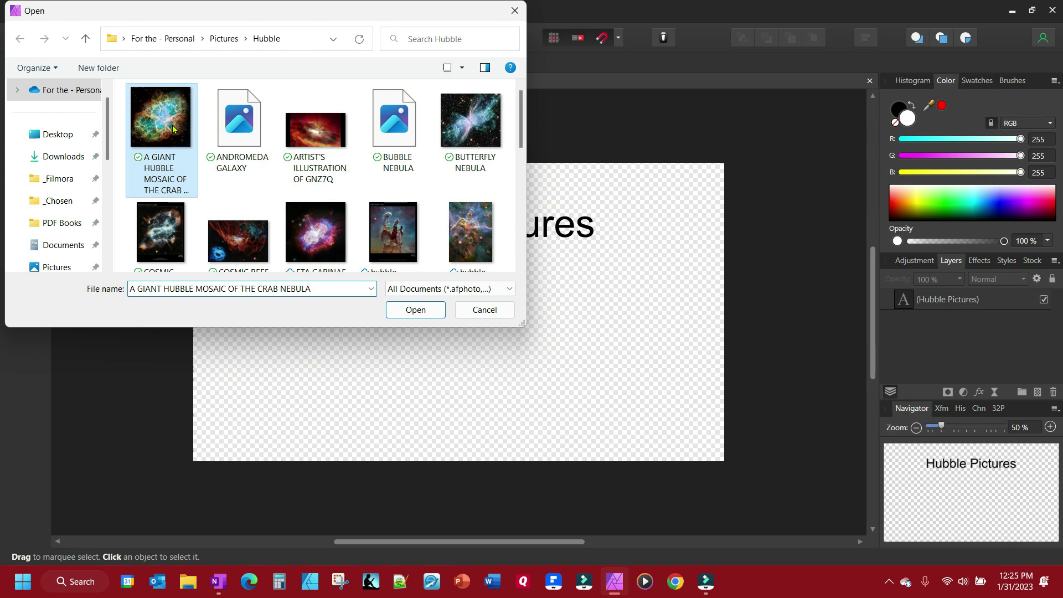
click(409, 313)
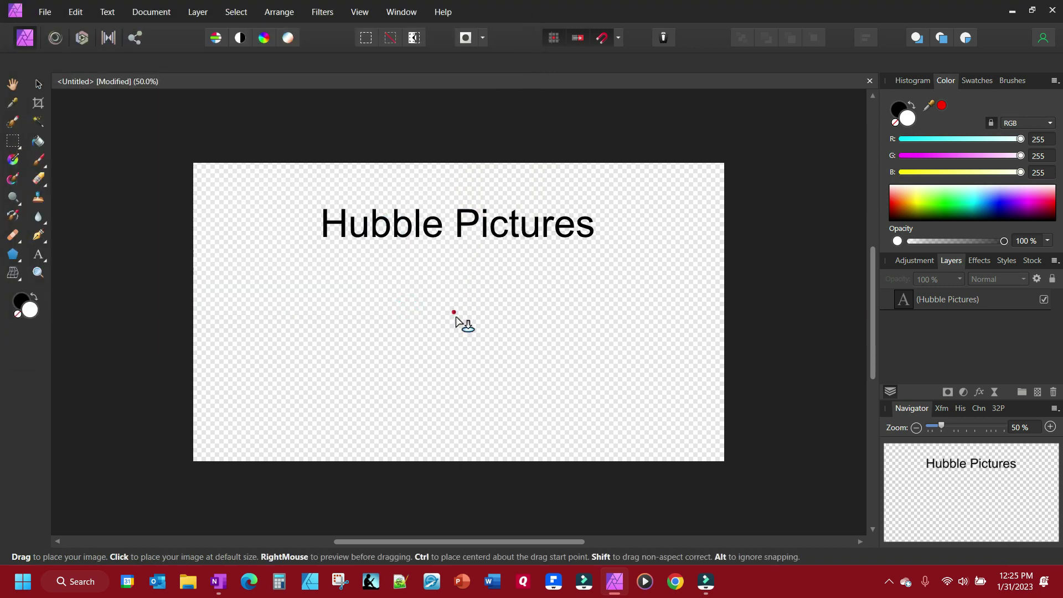
click(455, 318)
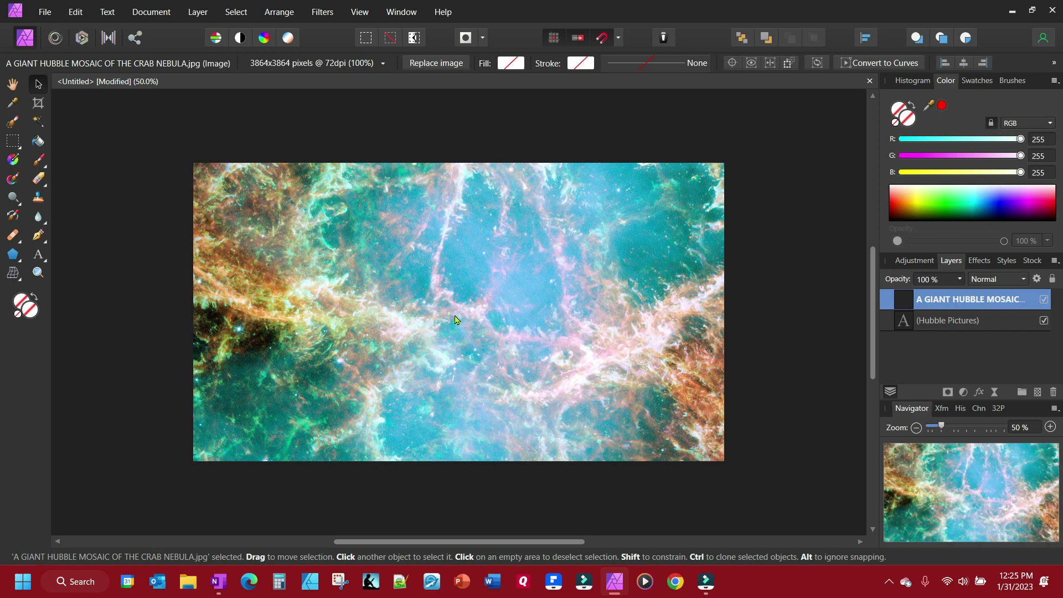
scroll(456, 319, down, 5)
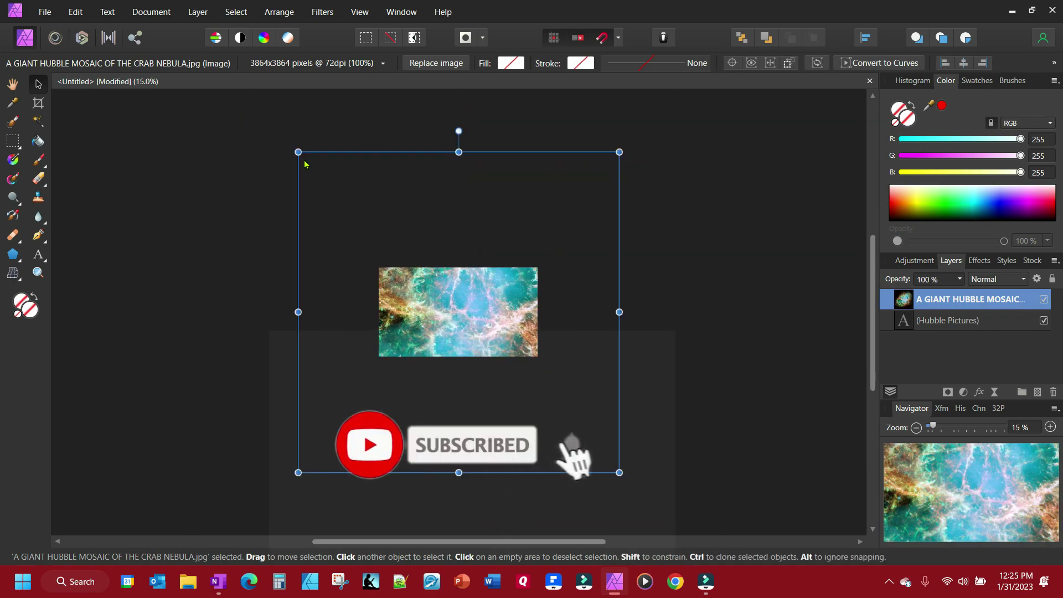
Shrink the Crab Nebula image to a small square centred beneath the Hubble Pictures title
drag(298, 152, 458, 311)
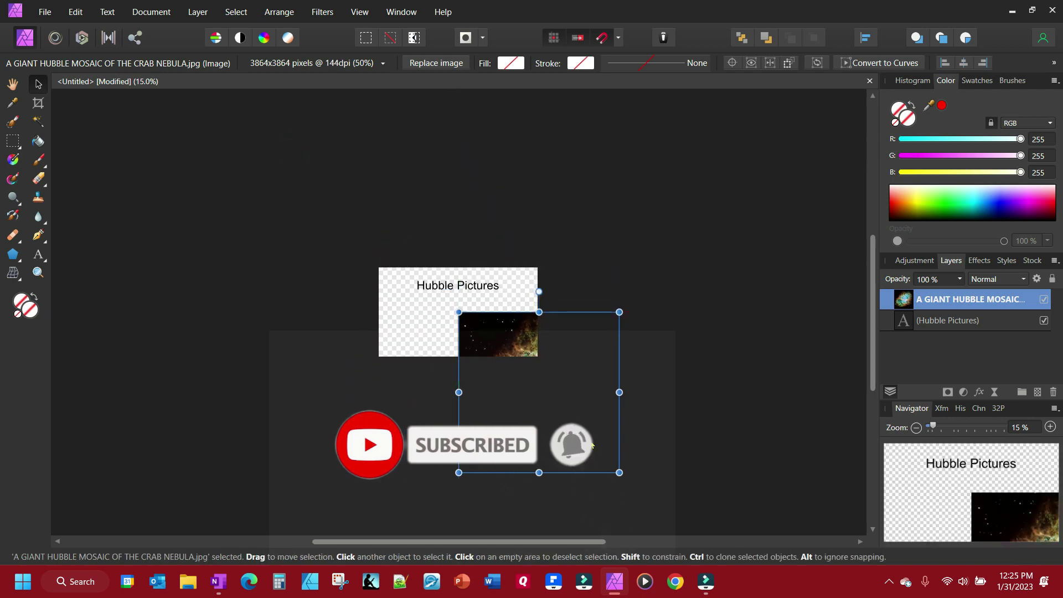
drag(620, 471, 455, 337)
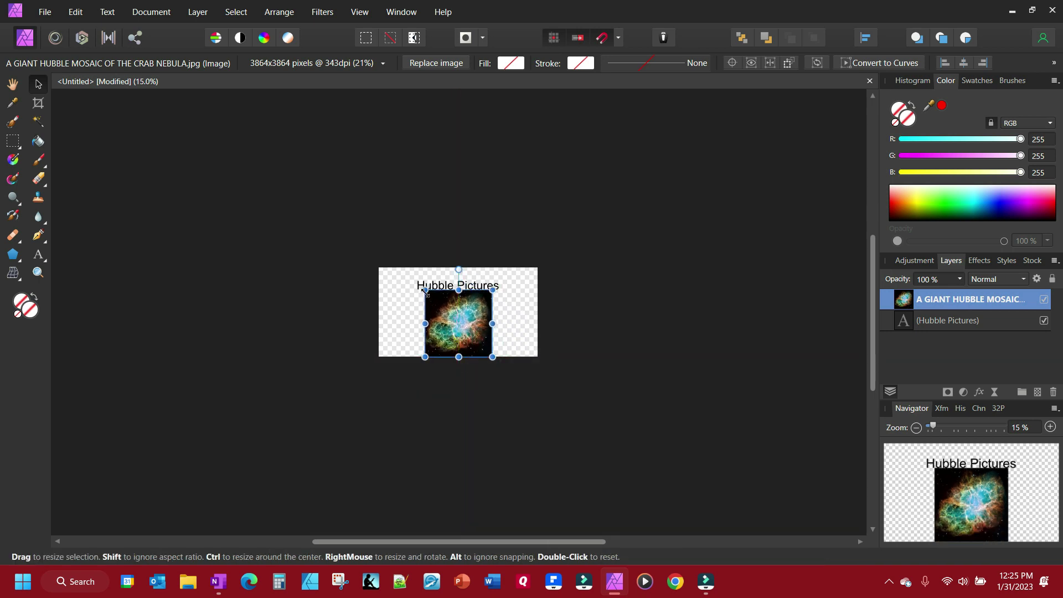
drag(425, 292, 459, 324)
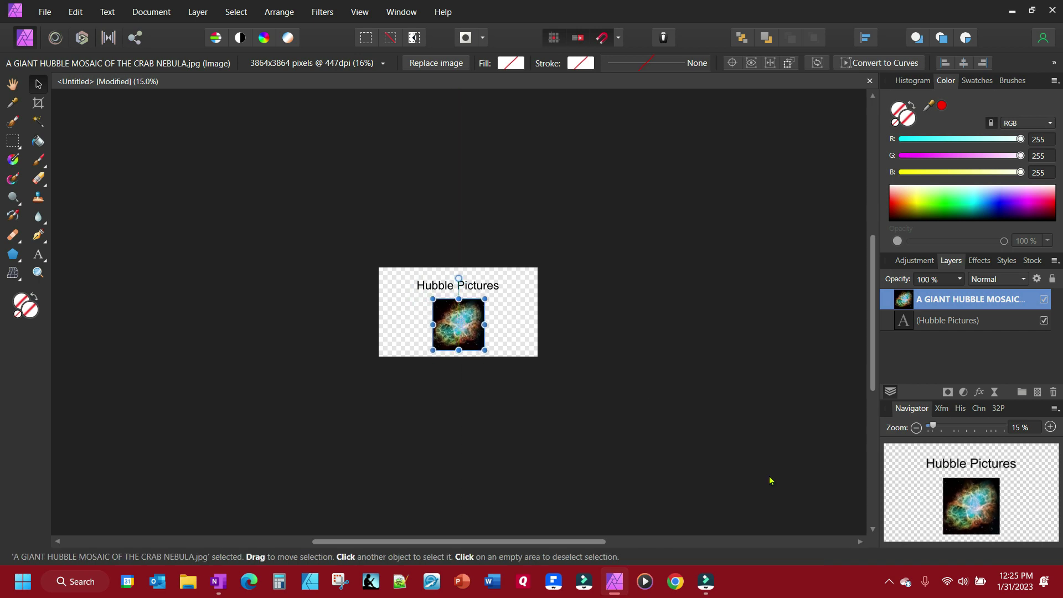
key(ctrl+plus)
key(ctrl+plus)
key(ctrl+plus)
key(ctrl+plus)
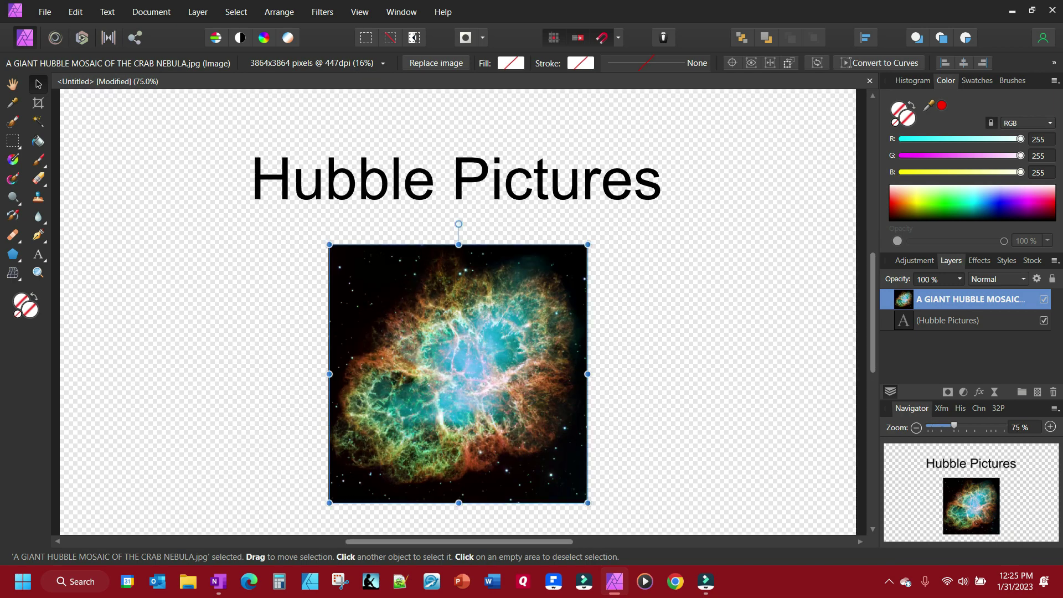
Select the 'Hubble Pictures' text layer in the Layers panel instead of the Crab Nebula image layer
click(956, 320)
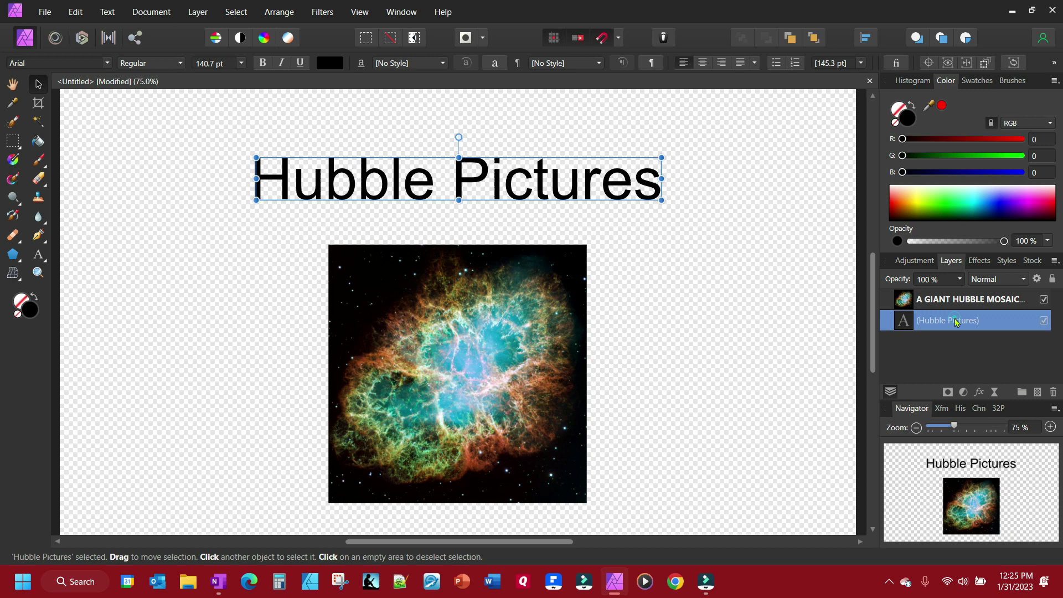